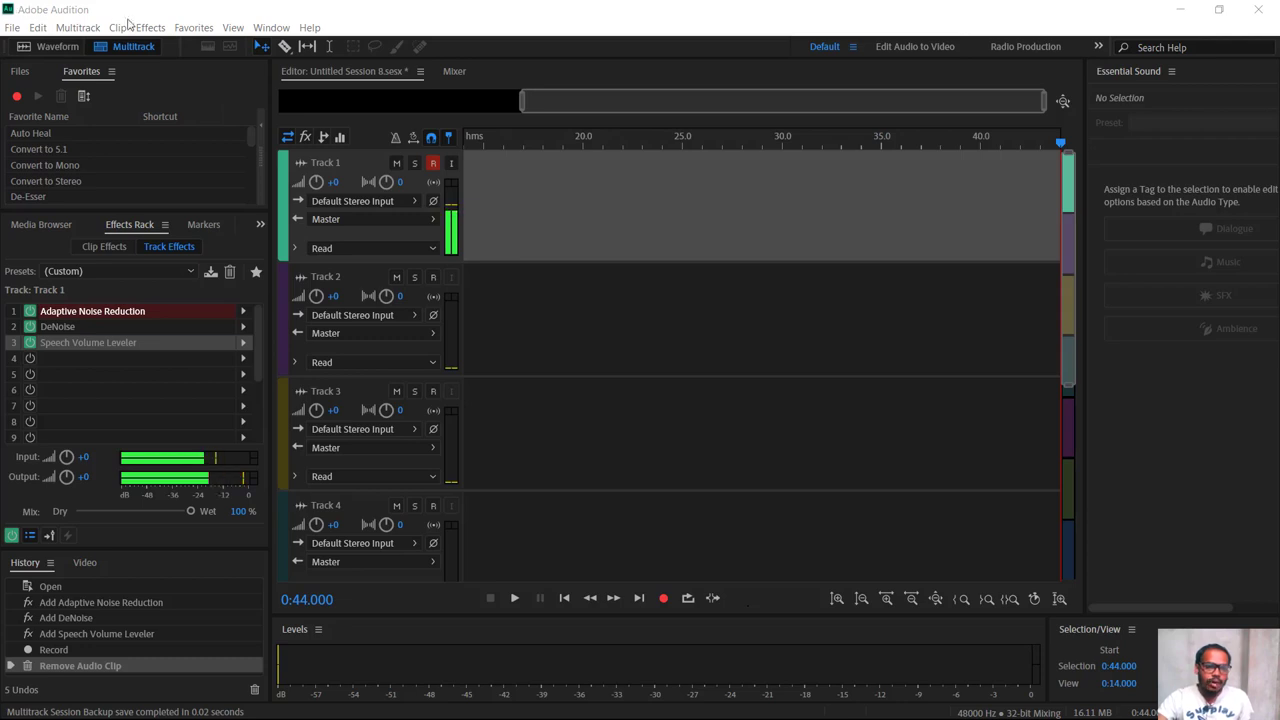
Create a new multitrack session named "tutorial" with a 48000 Hz sample rate, 32-bit float depth and a stereo master
click(9, 27)
click(97, 48)
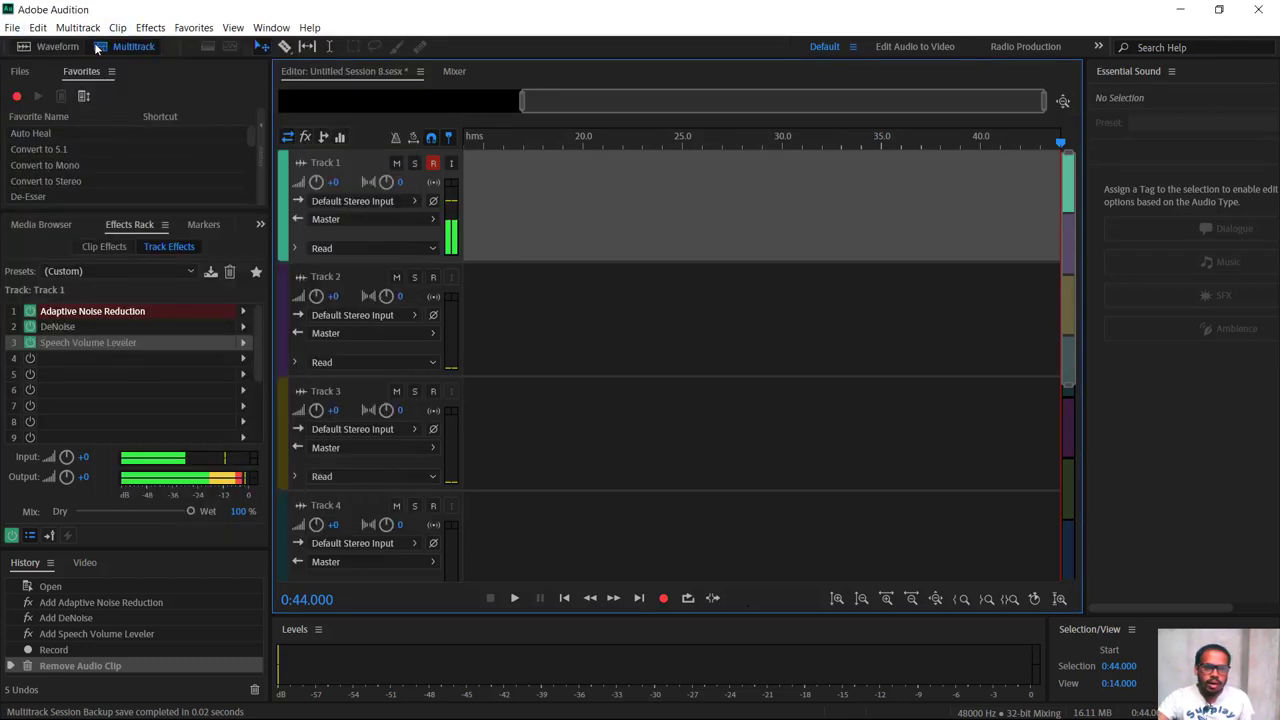
click(8, 11)
click(12, 27)
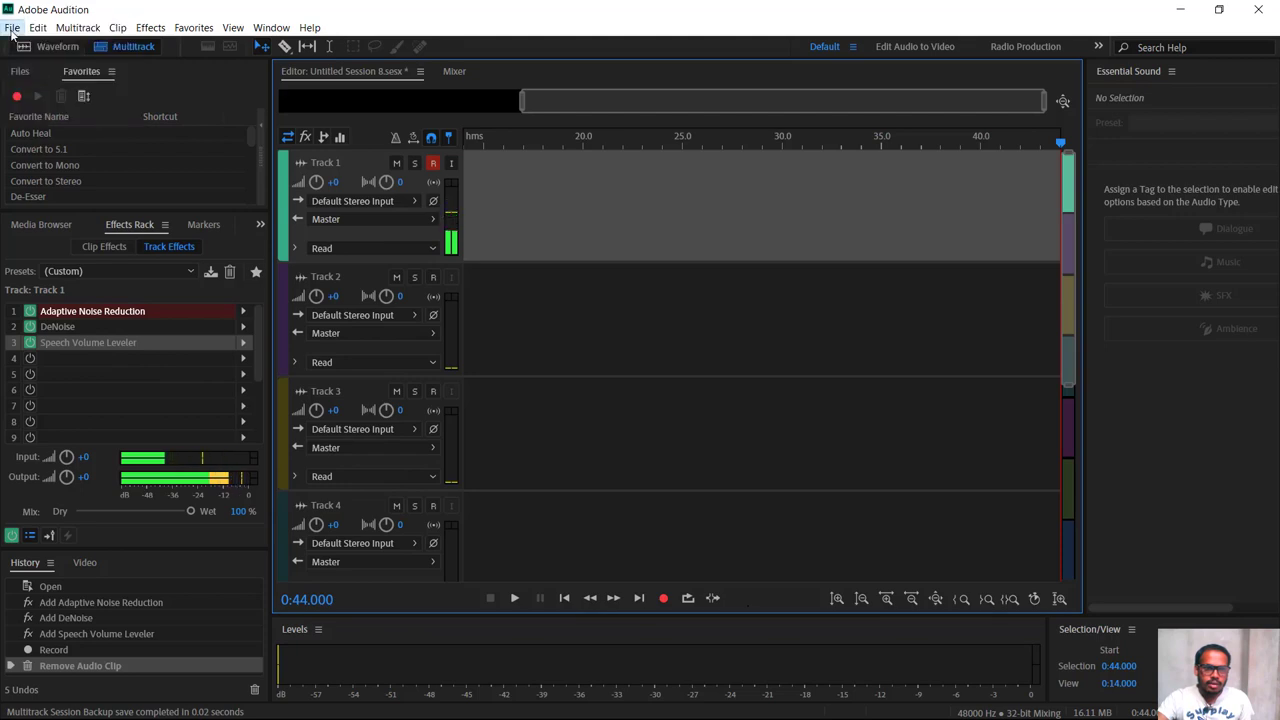
mouse_move(41, 47)
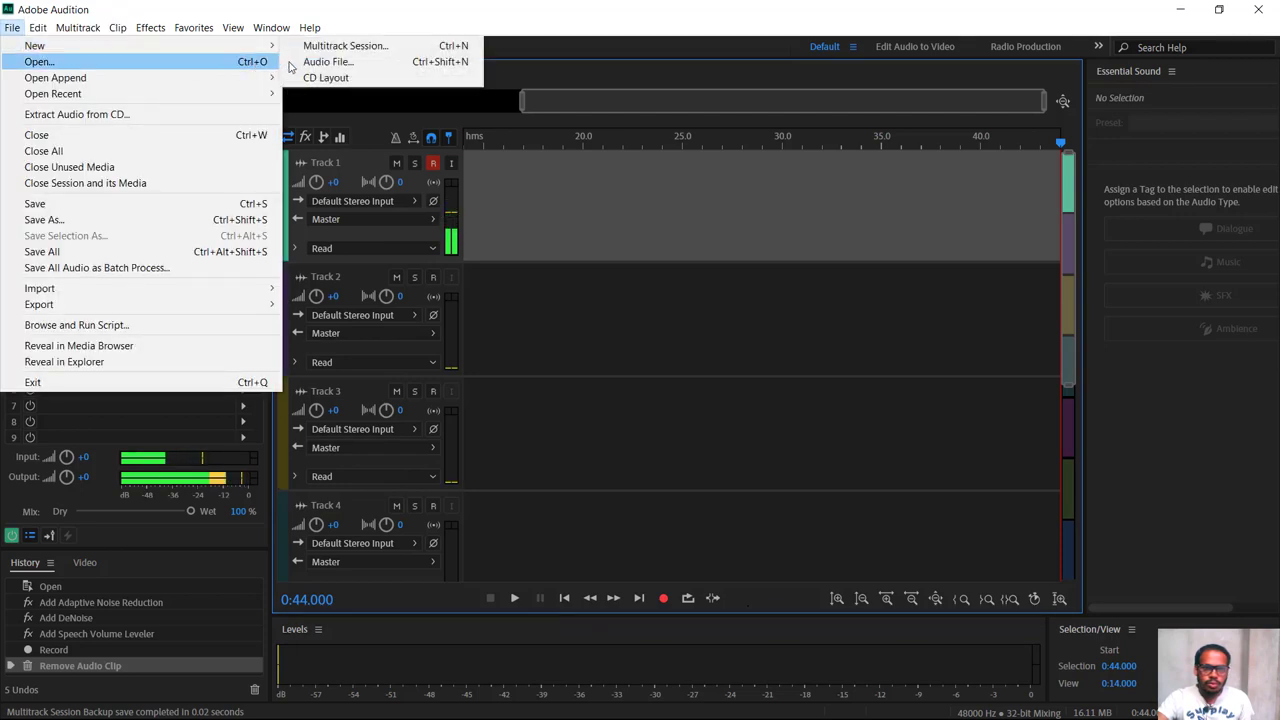
click(368, 47)
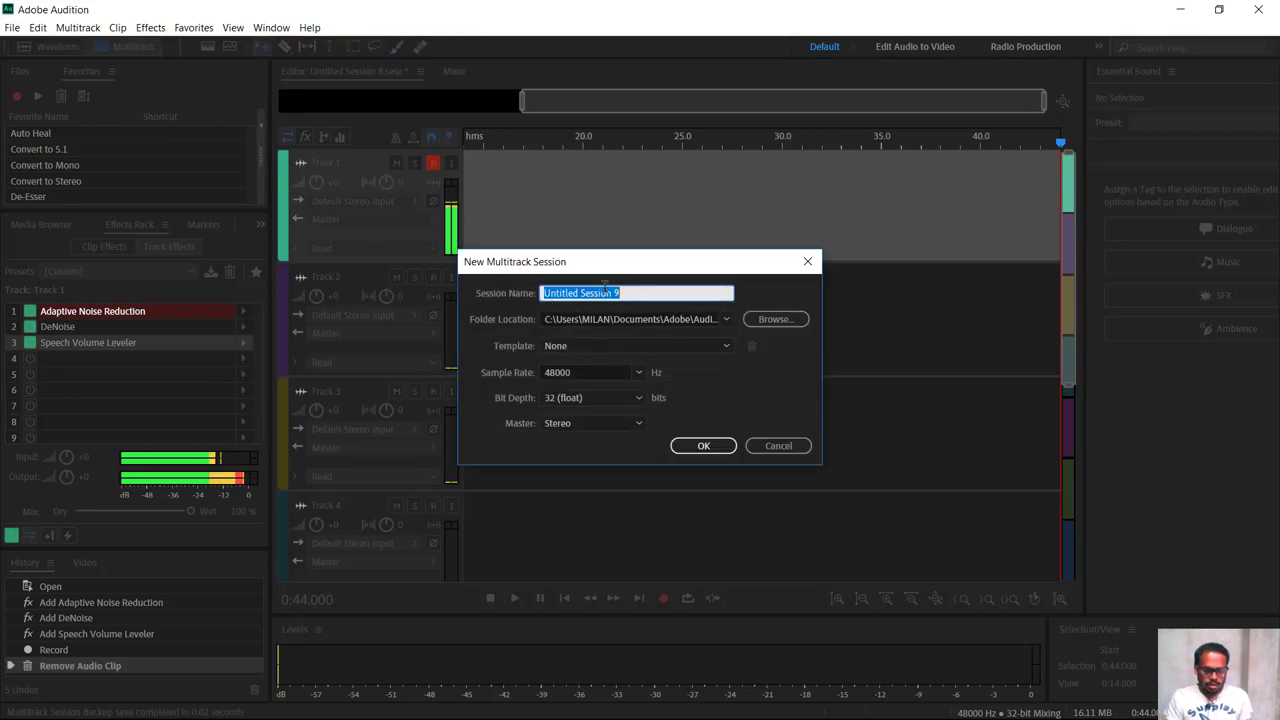
text(tut)
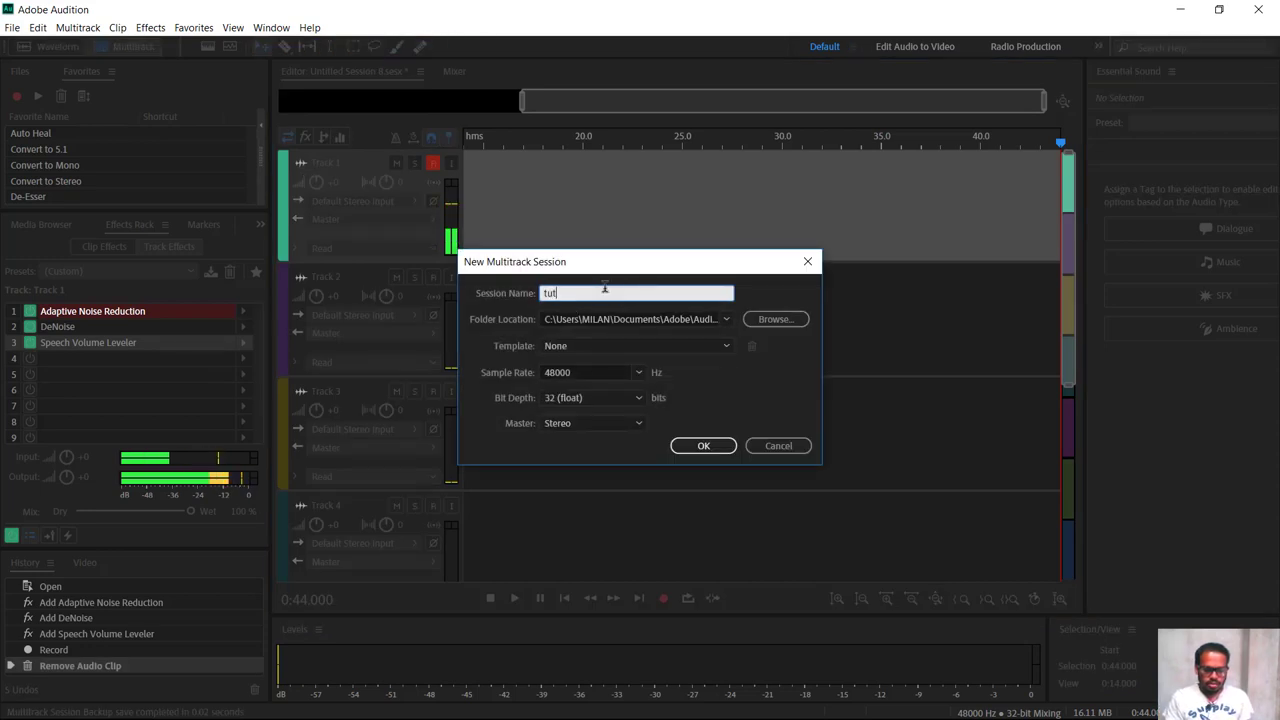
text(orial)
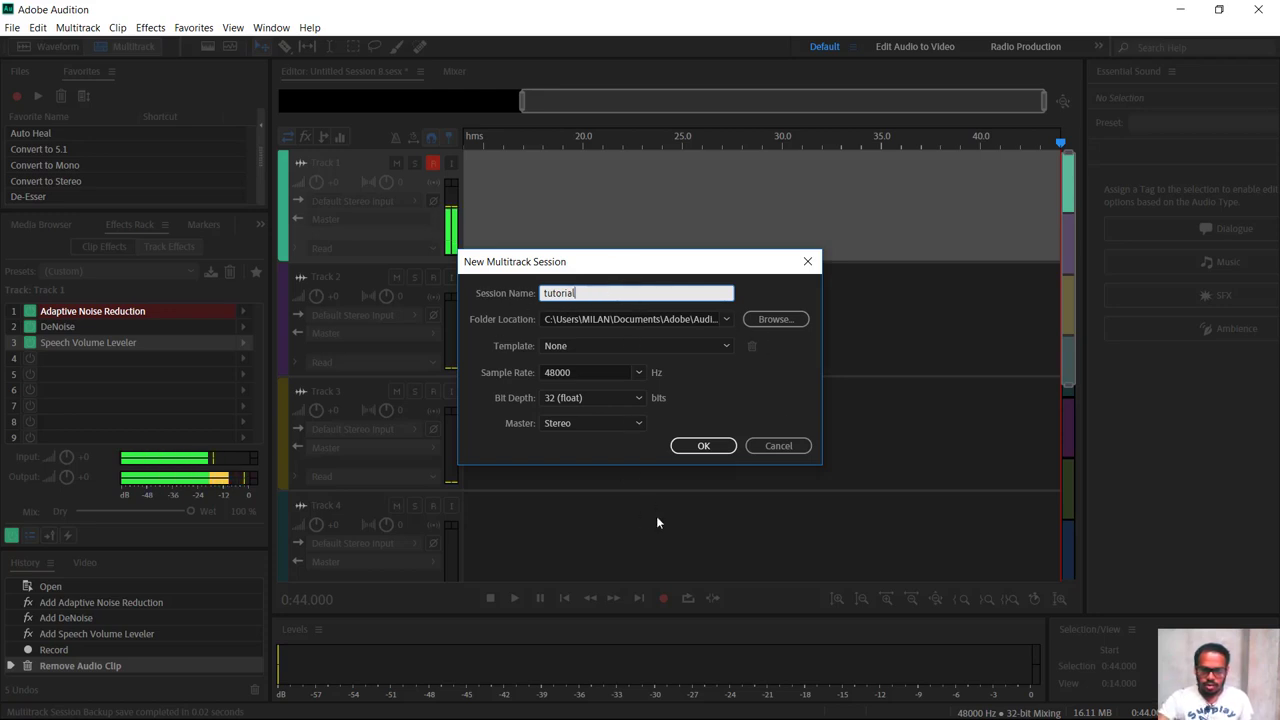
click(718, 449)
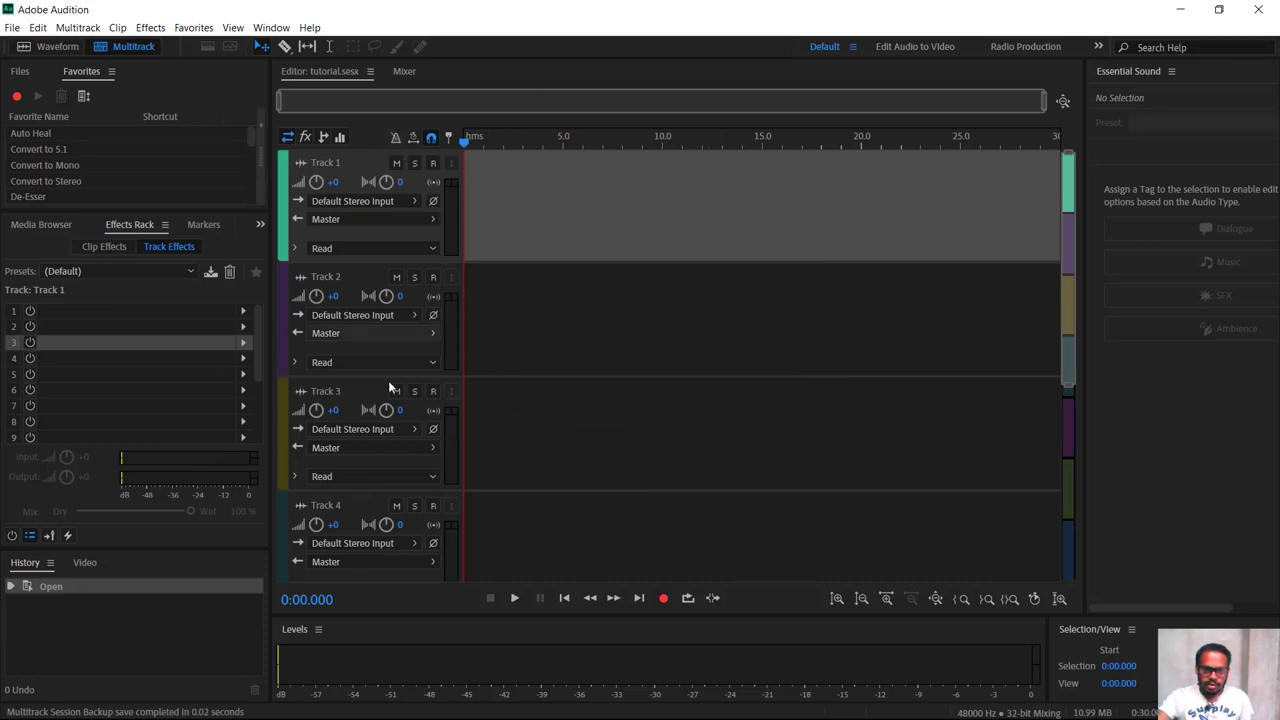
scroll(389, 430, down, 5)
scroll(392, 431, up, 10)
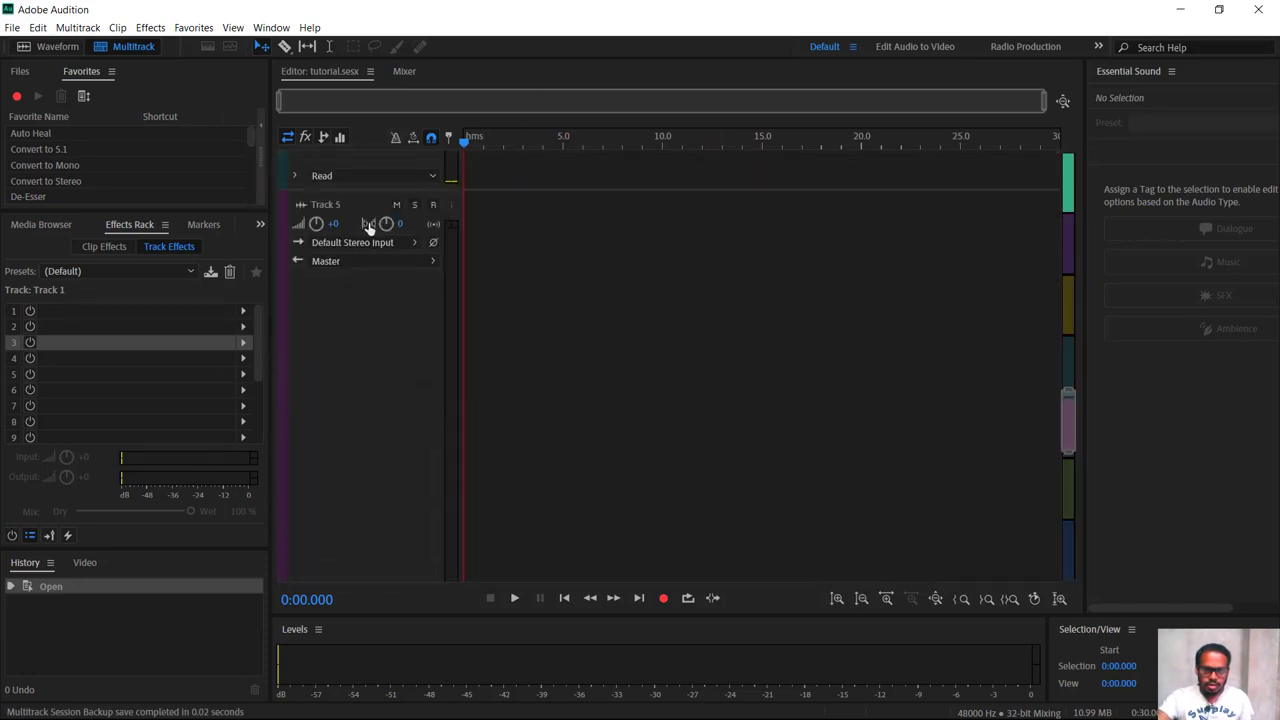
scroll(370, 226, down, 1)
scroll(509, 295, down, 1)
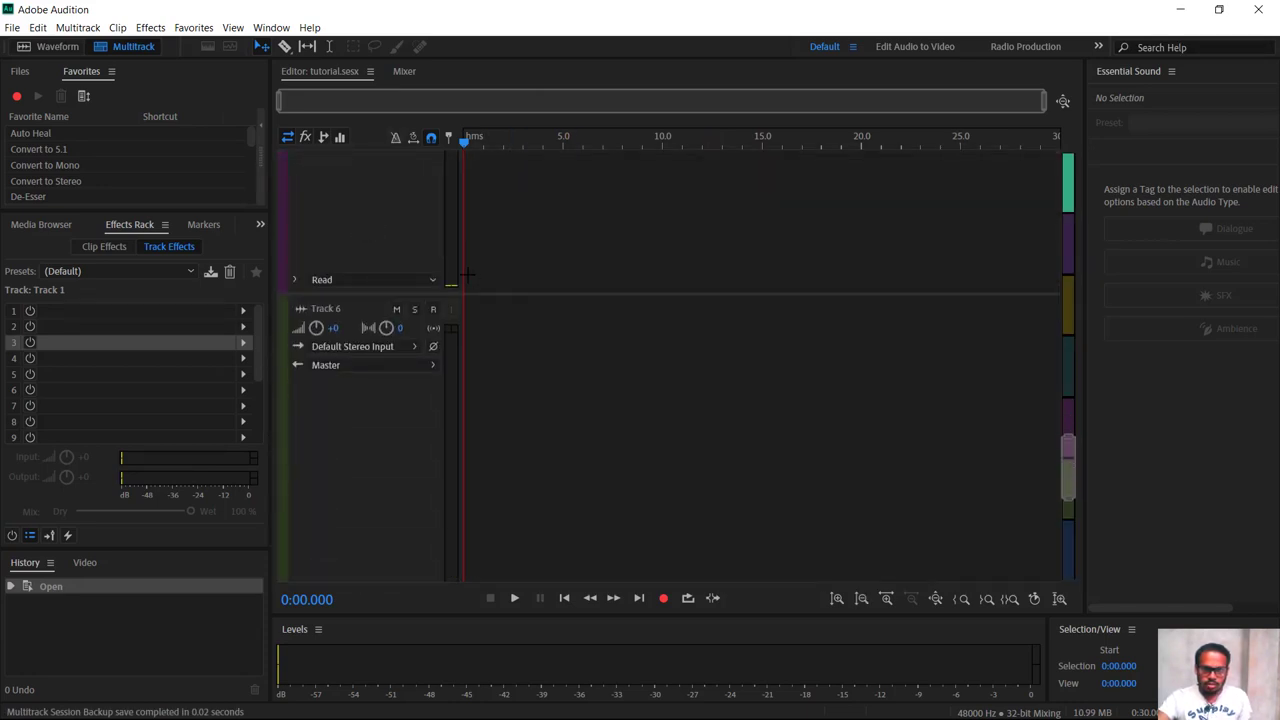
scroll(479, 297, down, 5)
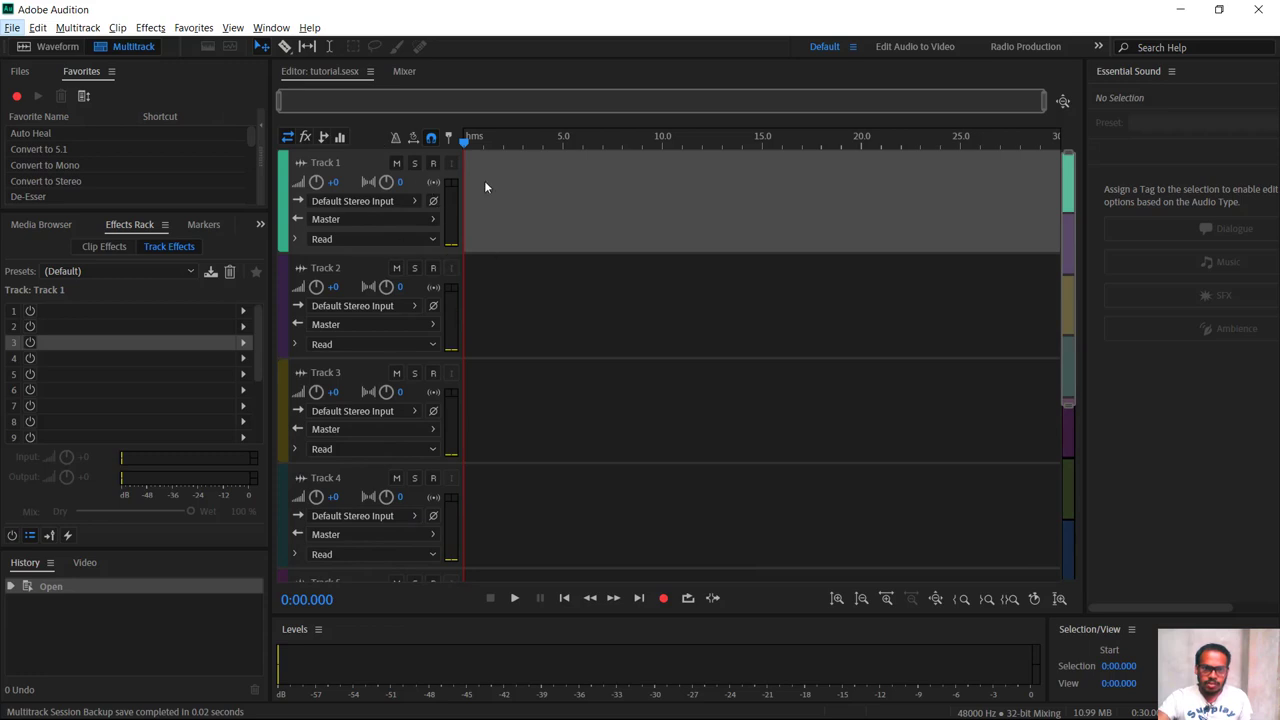
Add the Adaptive Noise Reduction effect with its default settings to the first effect slot of Track 1
click(558, 212)
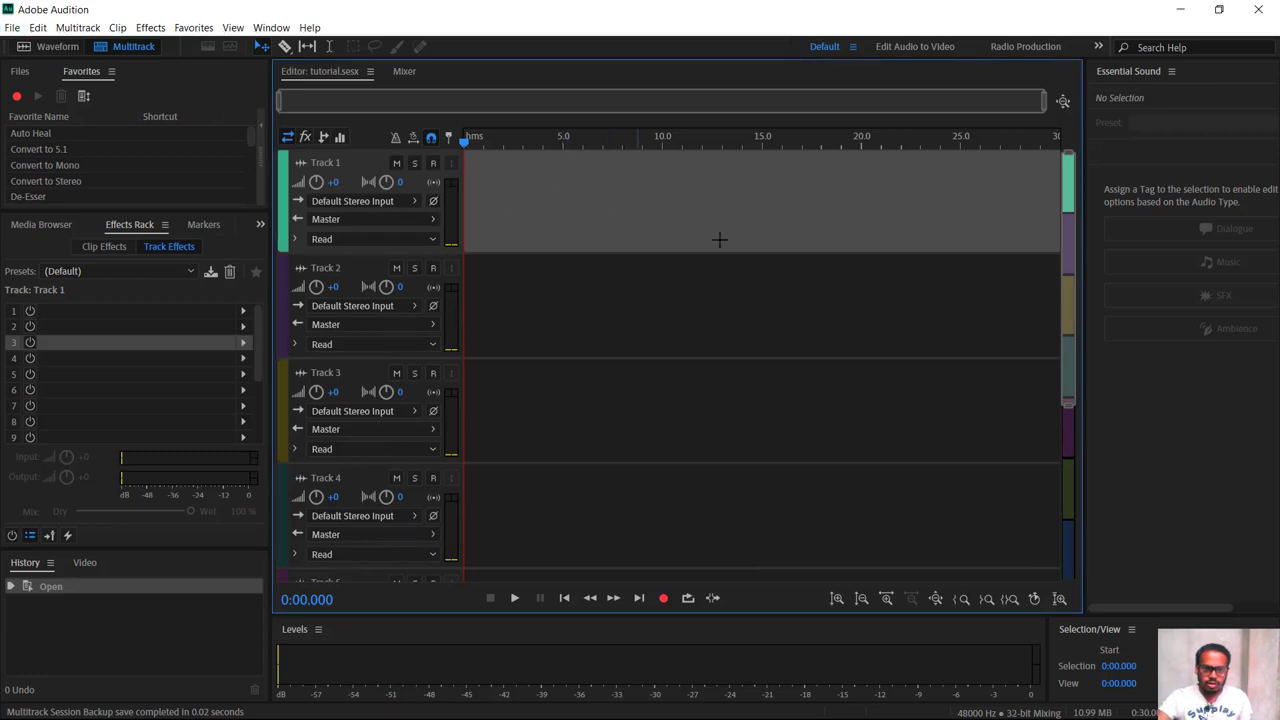
click(124, 312)
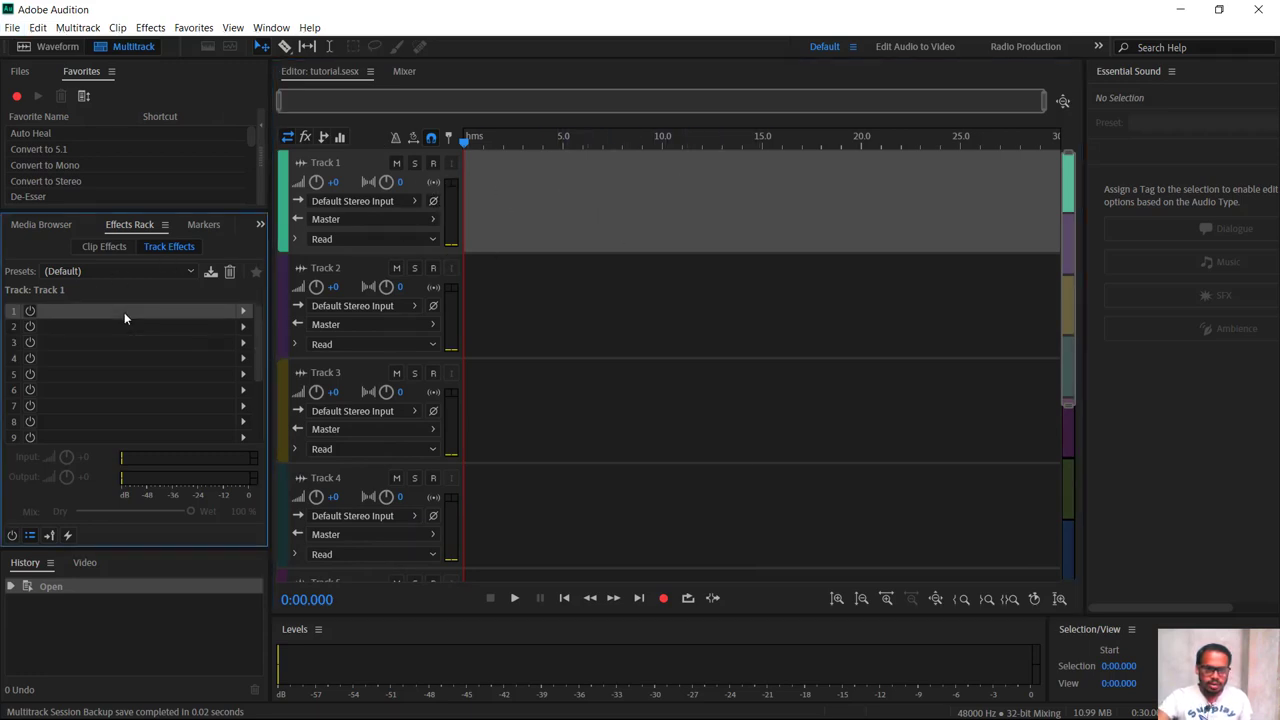
click(242, 313)
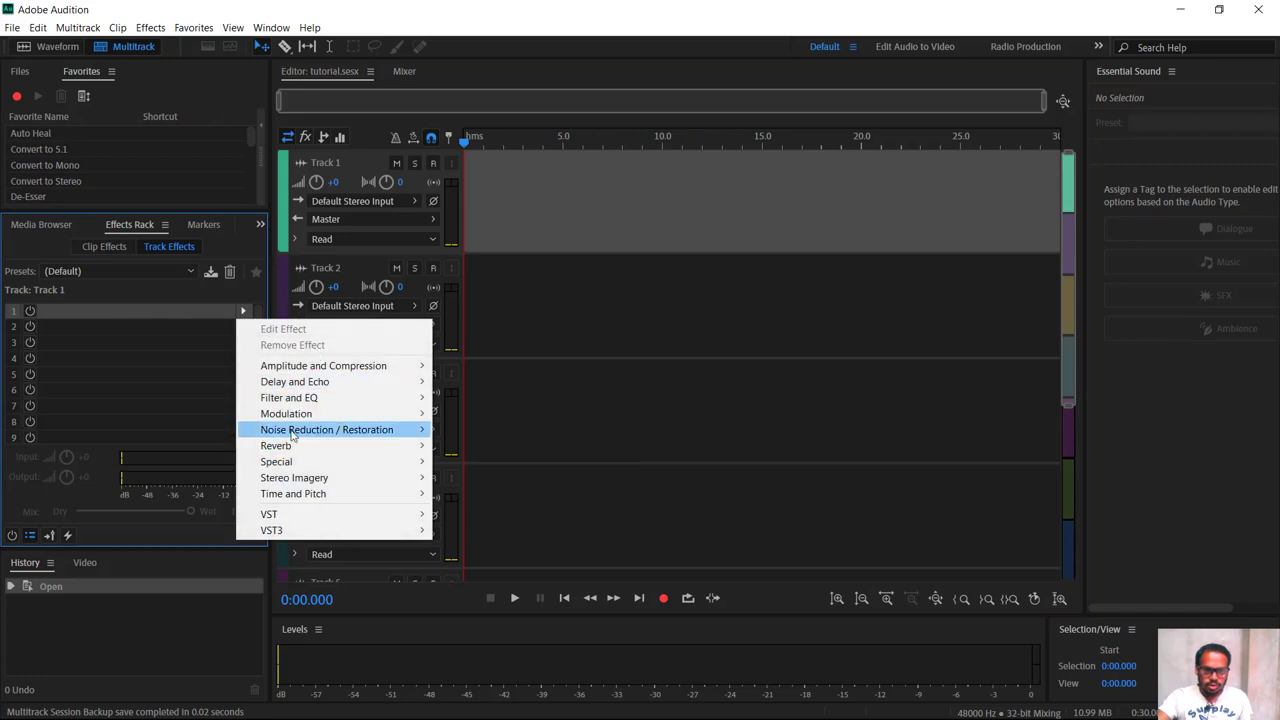
mouse_move(372, 439)
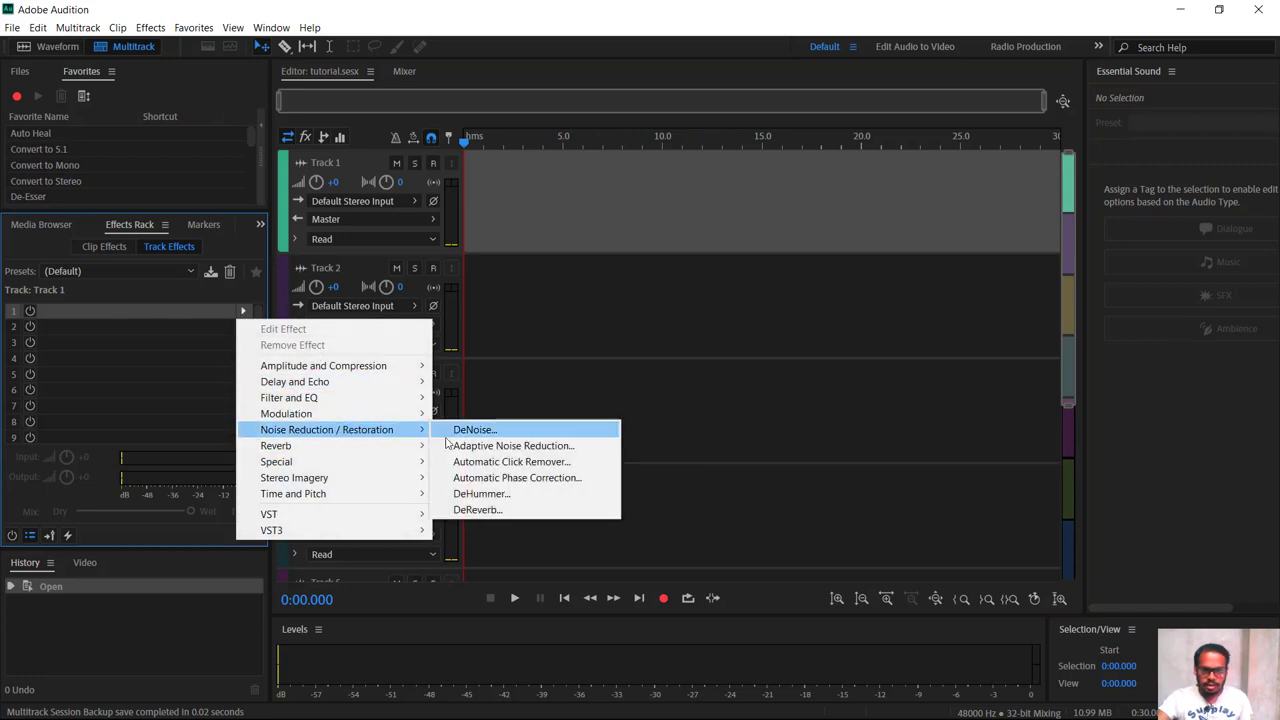
click(558, 453)
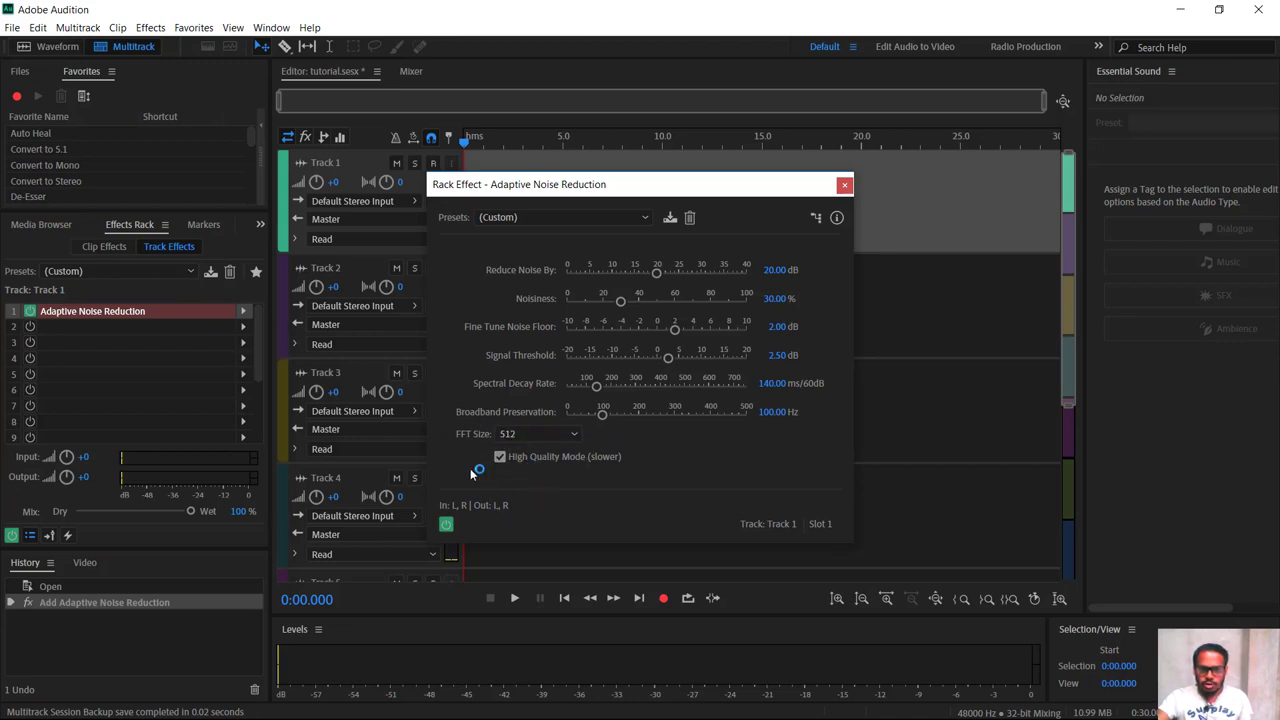
click(844, 186)
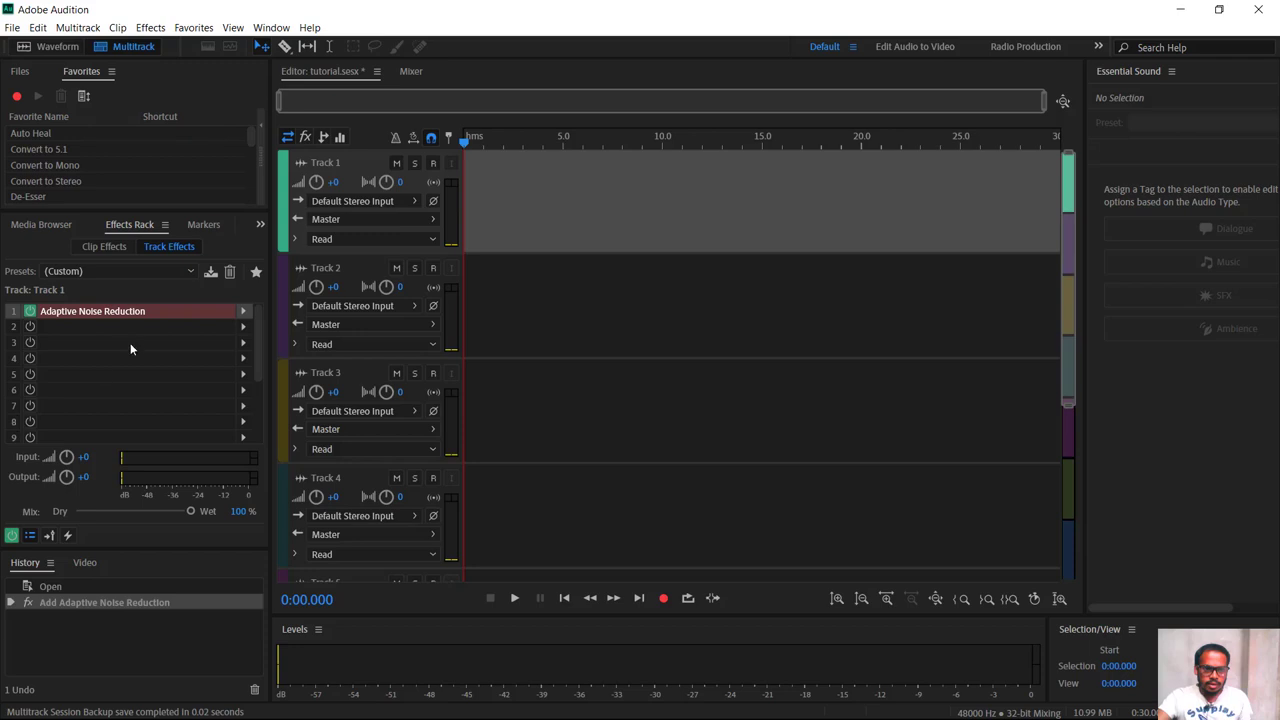
Add the DeNoise effect with its default settings to the second effect slot of Track 1
click(241, 328)
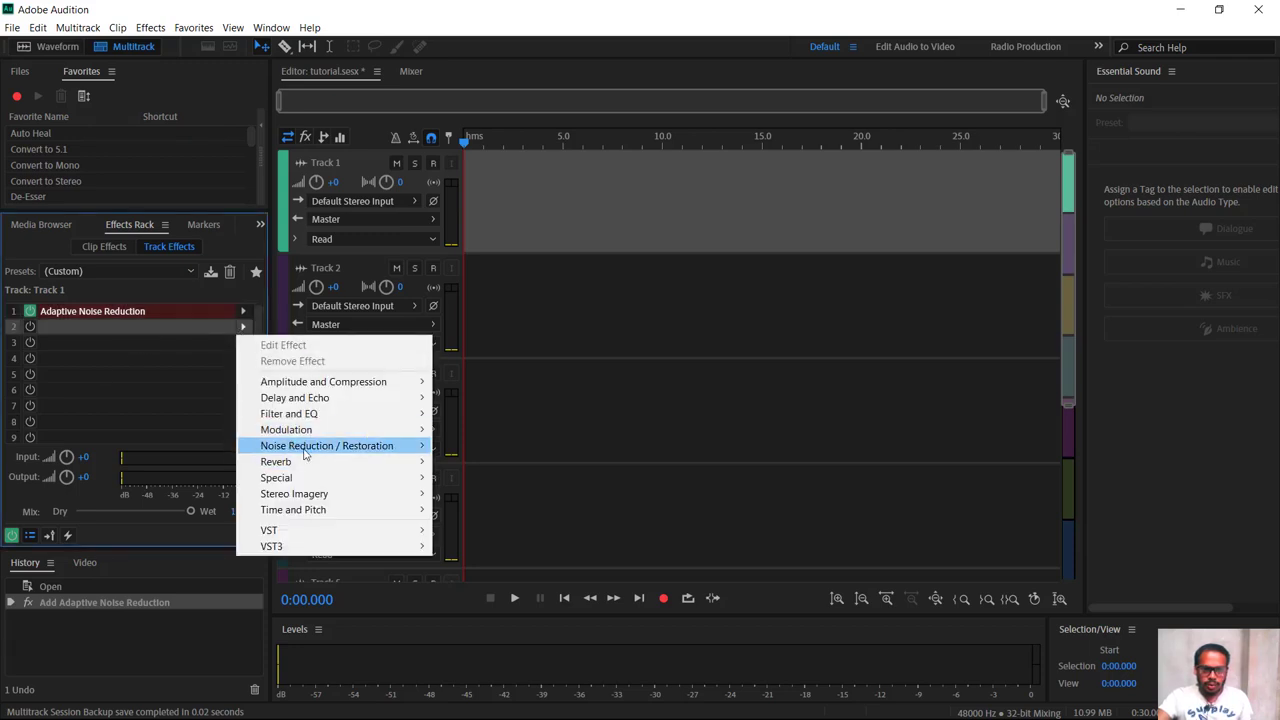
mouse_move(305, 455)
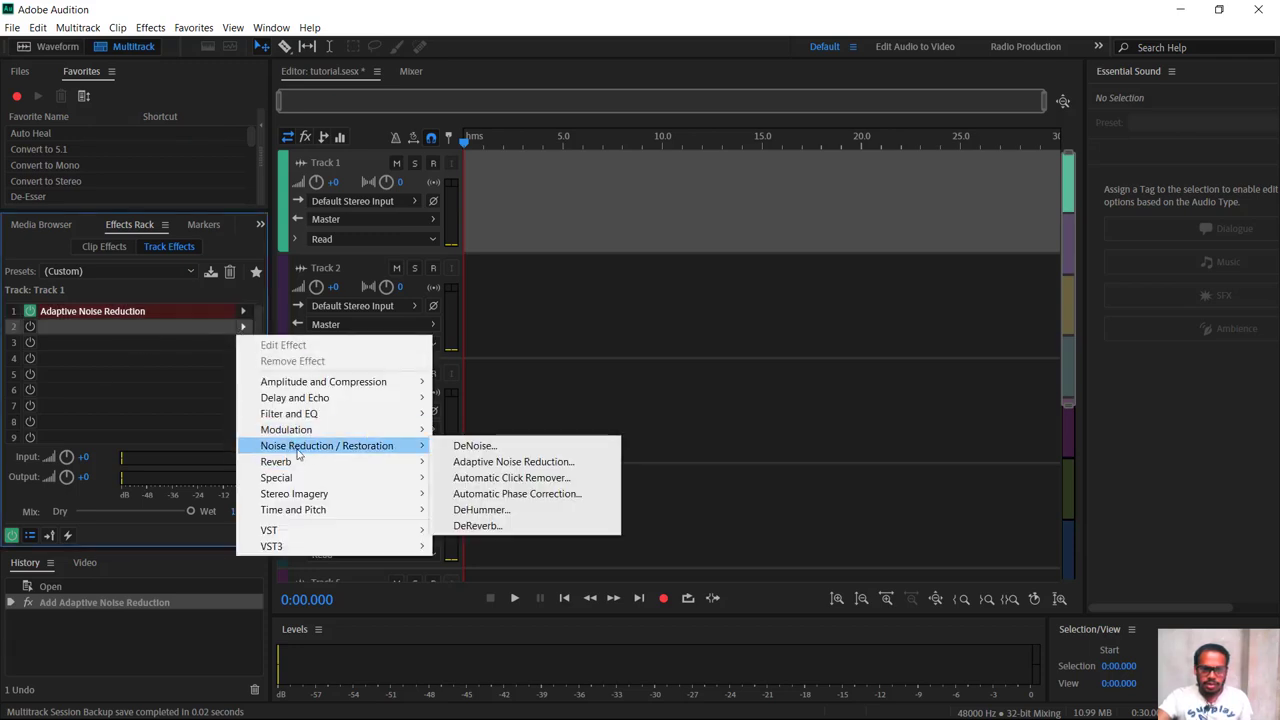
click(497, 450)
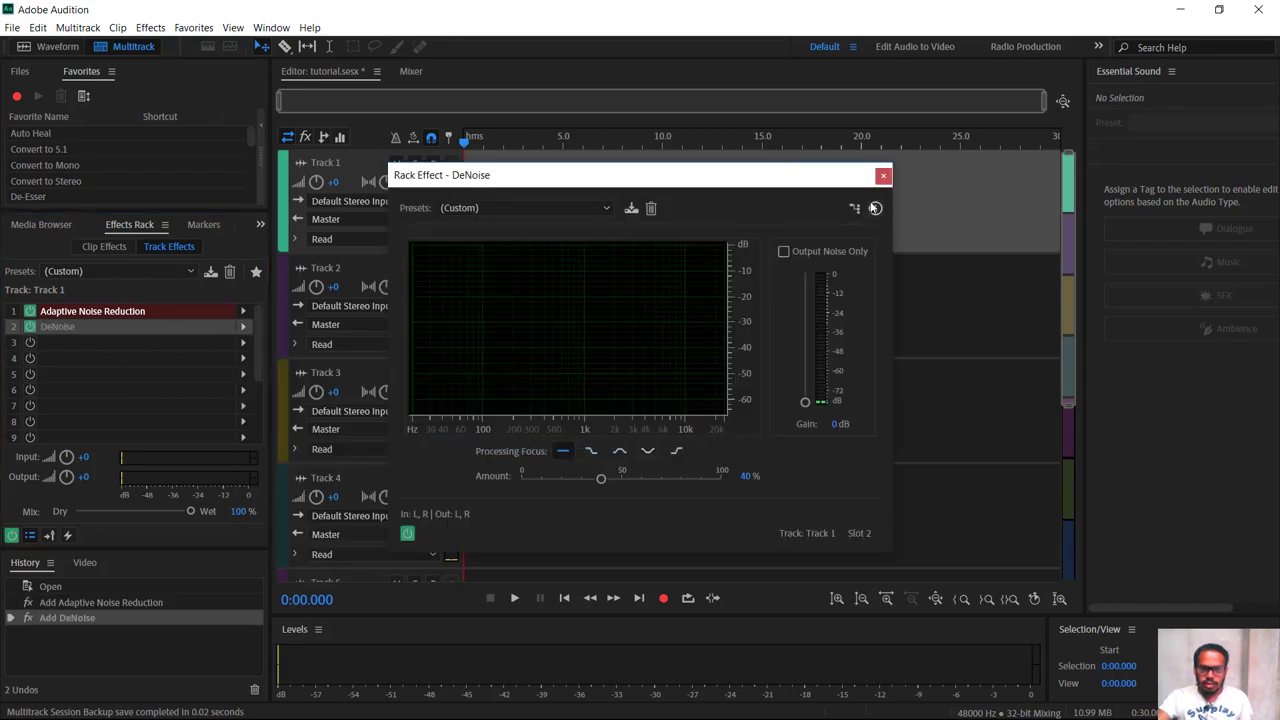
click(883, 175)
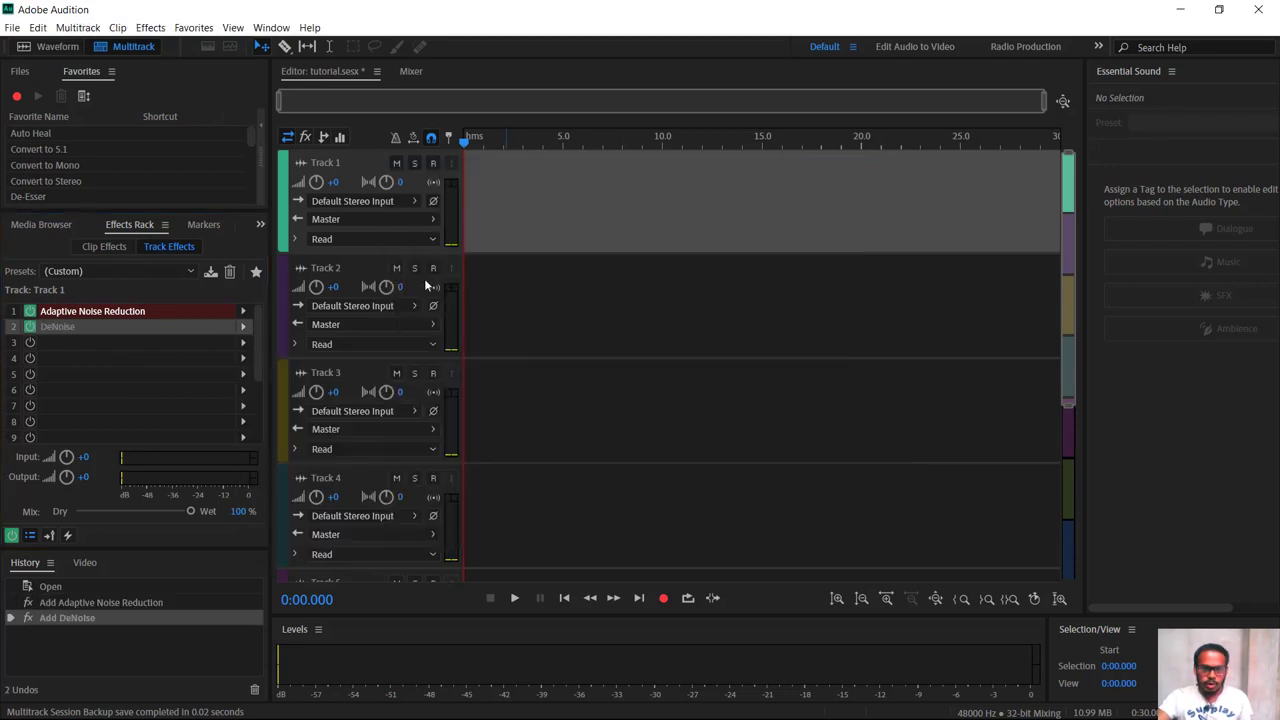
Add the Speech Volume Leveler to Track 1's third effect slot with Boost Low Signals on and Compressor and Noise Gate off
click(242, 344)
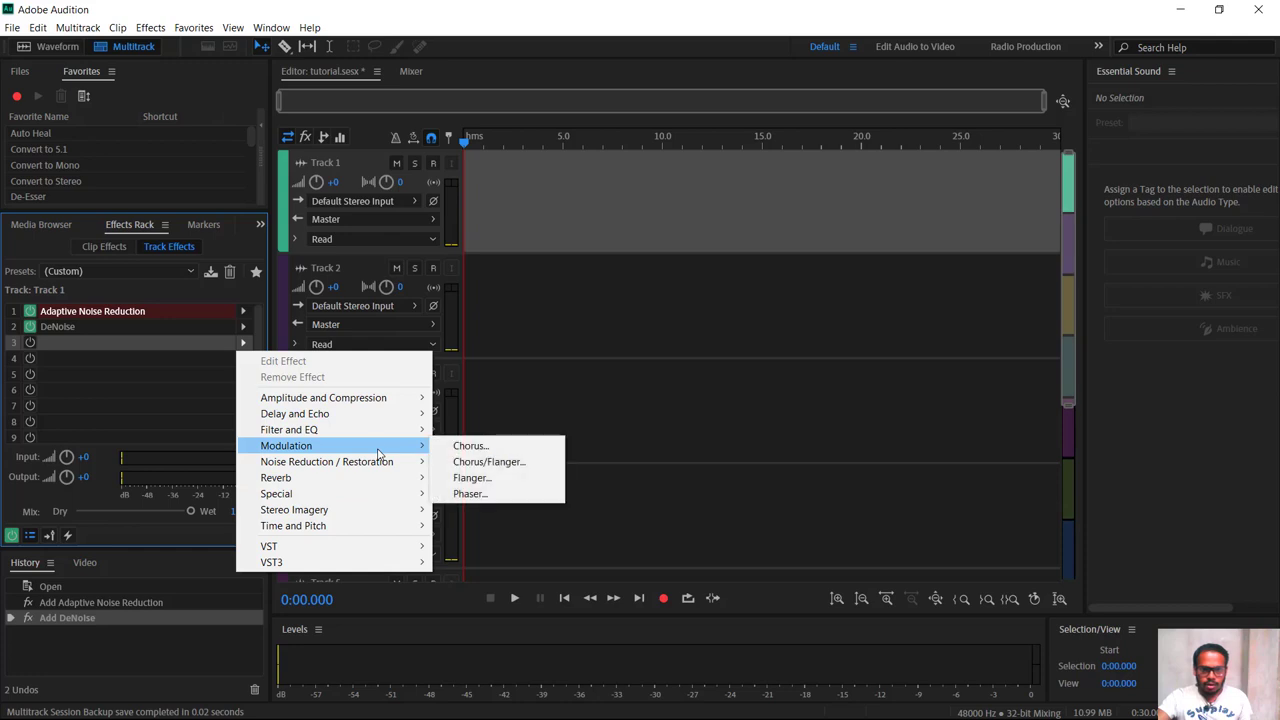
mouse_move(395, 400)
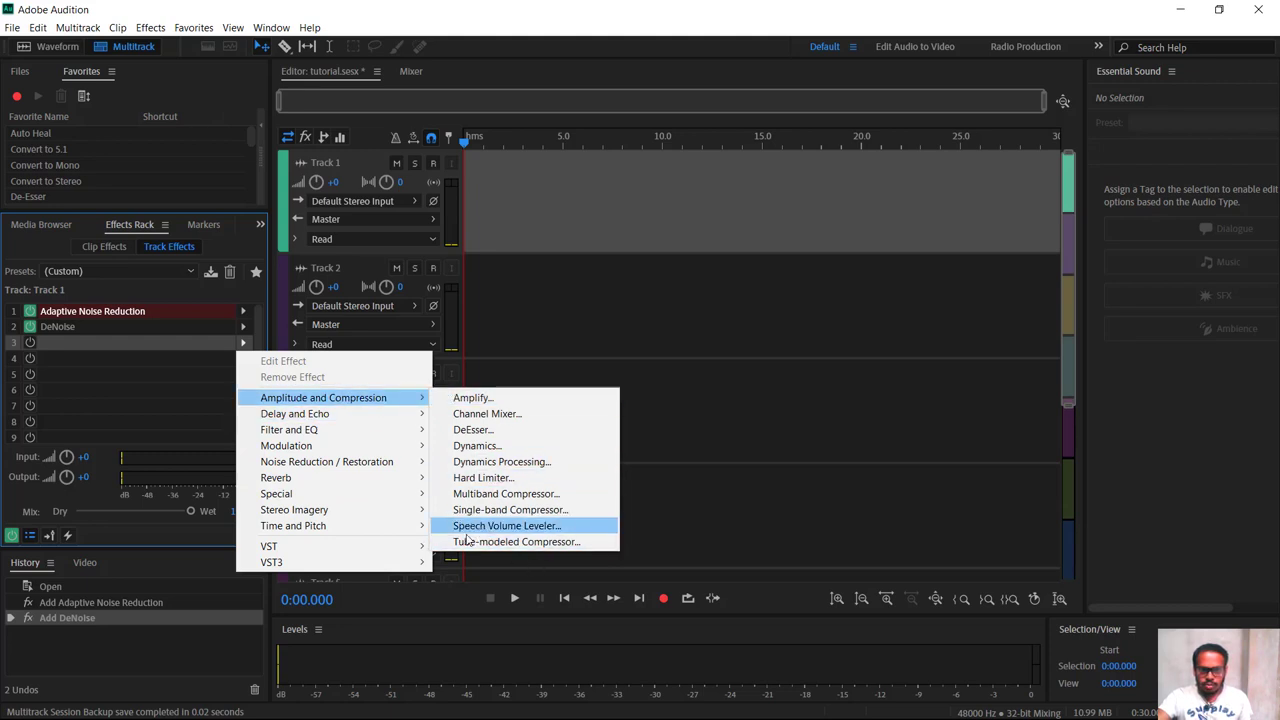
click(566, 528)
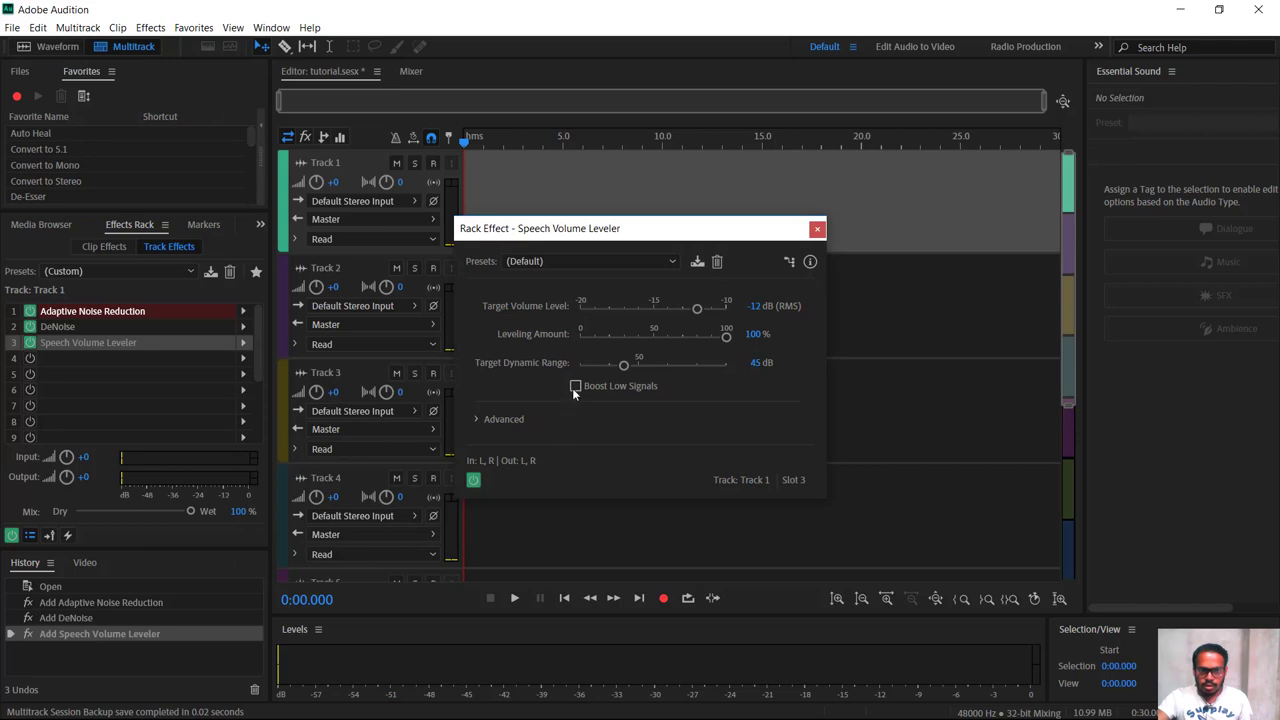
click(479, 422)
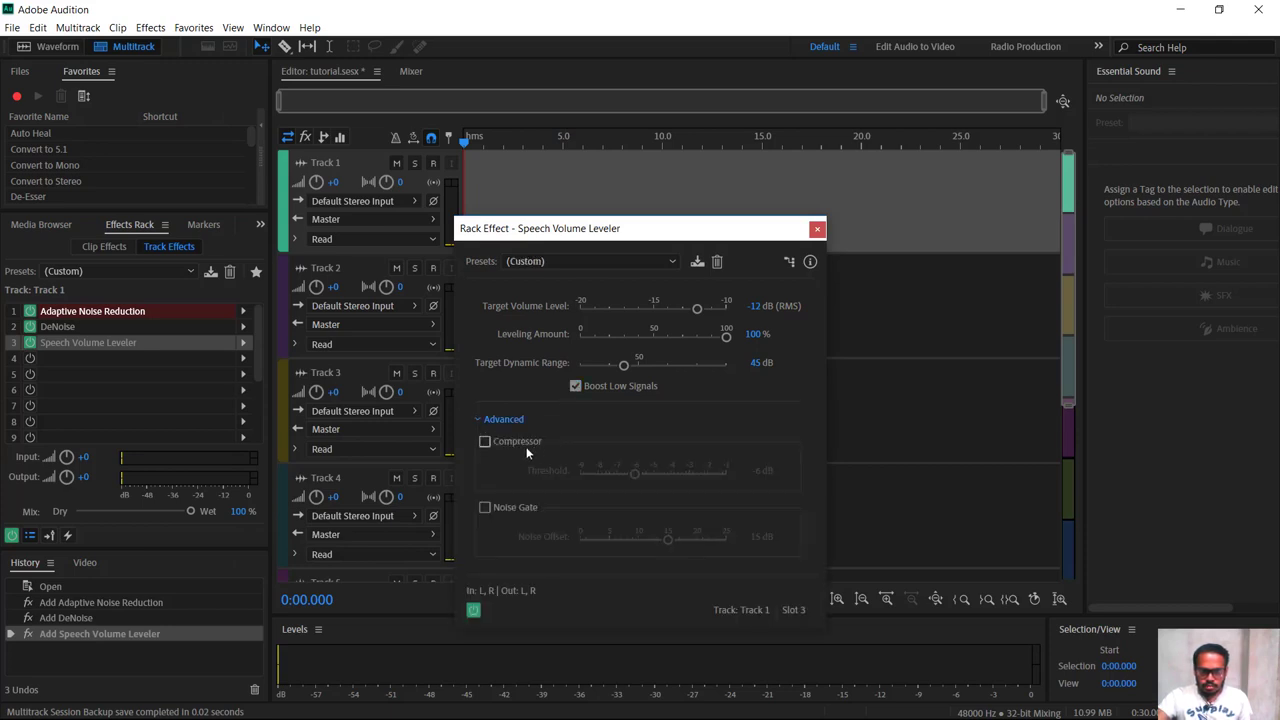
click(486, 509)
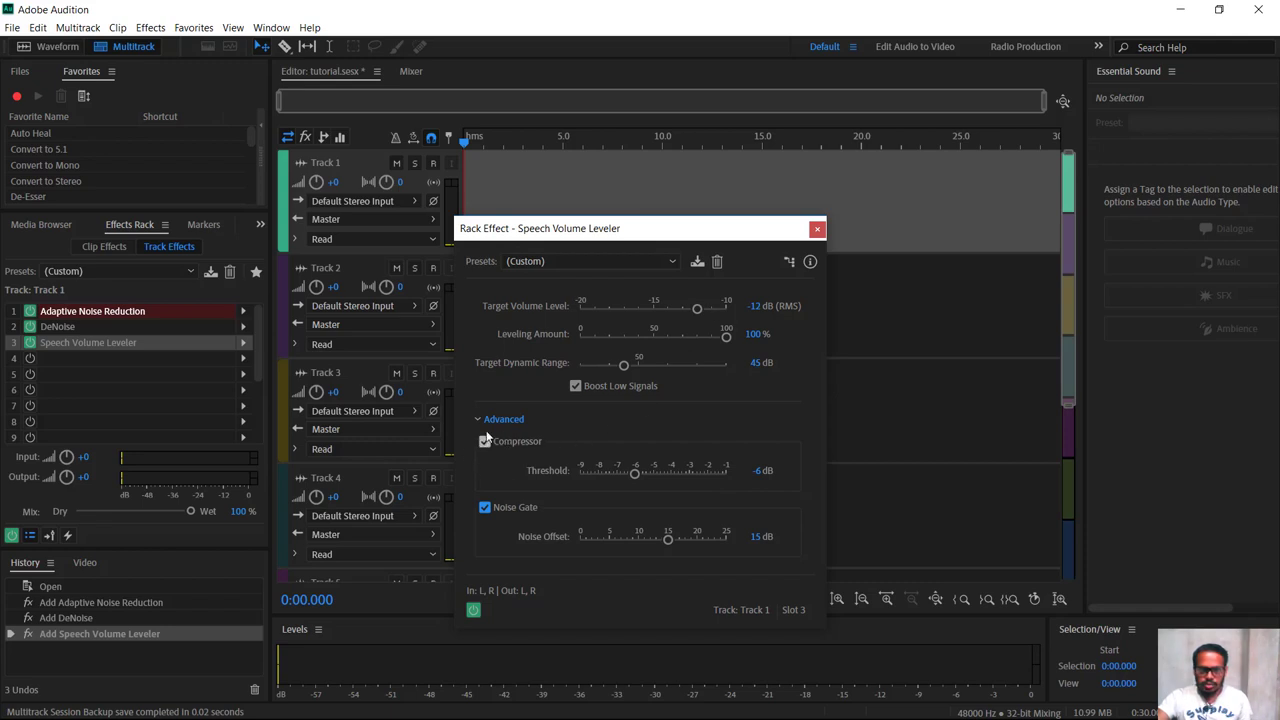
click(486, 443)
click(485, 508)
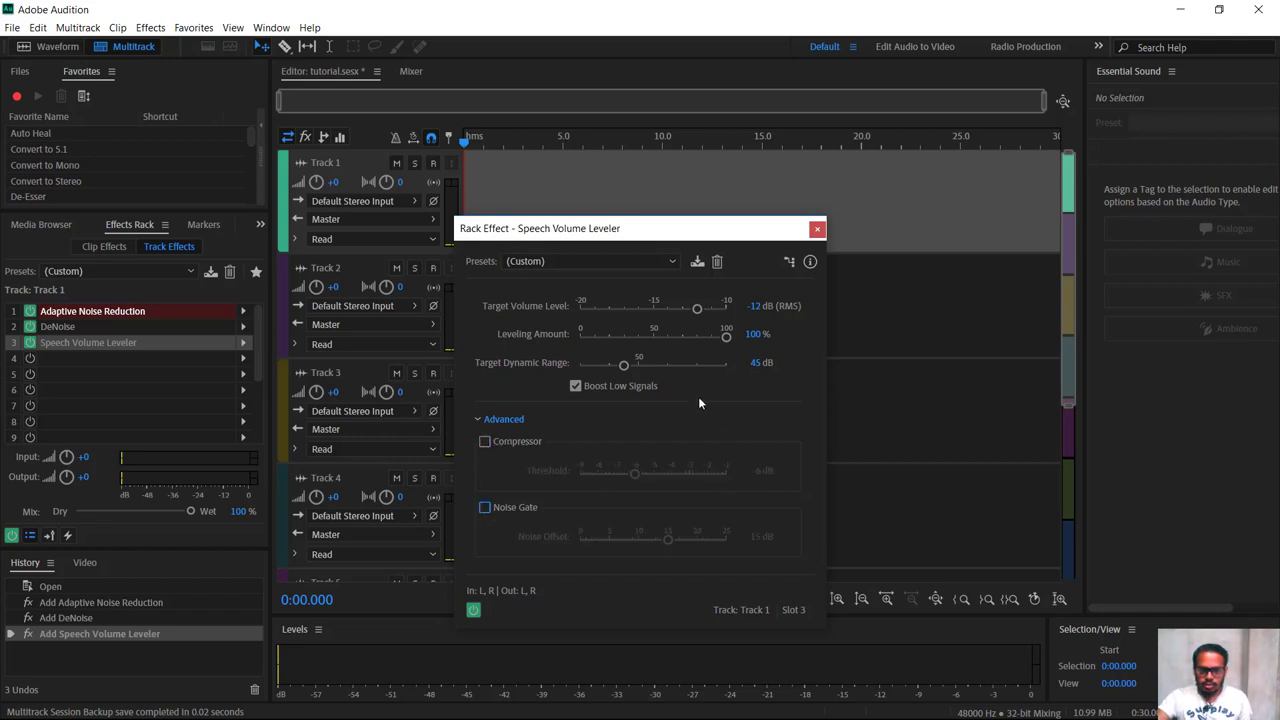
click(818, 231)
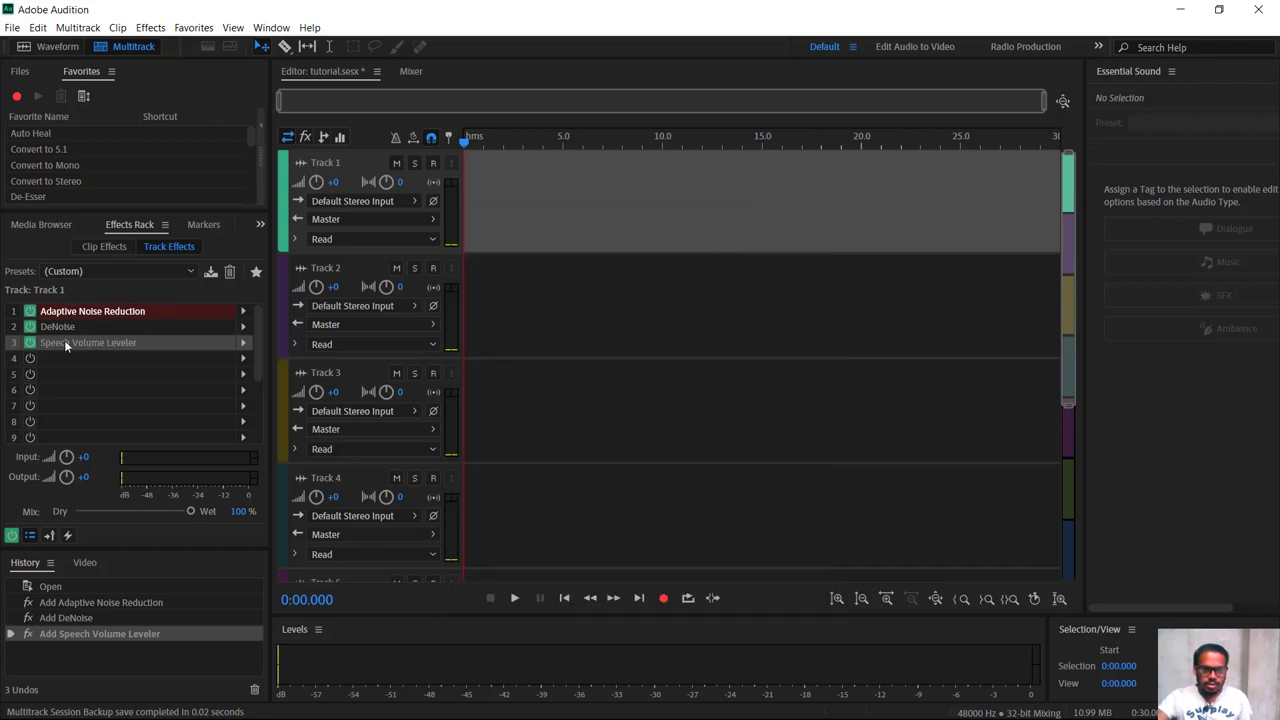
click(236, 314)
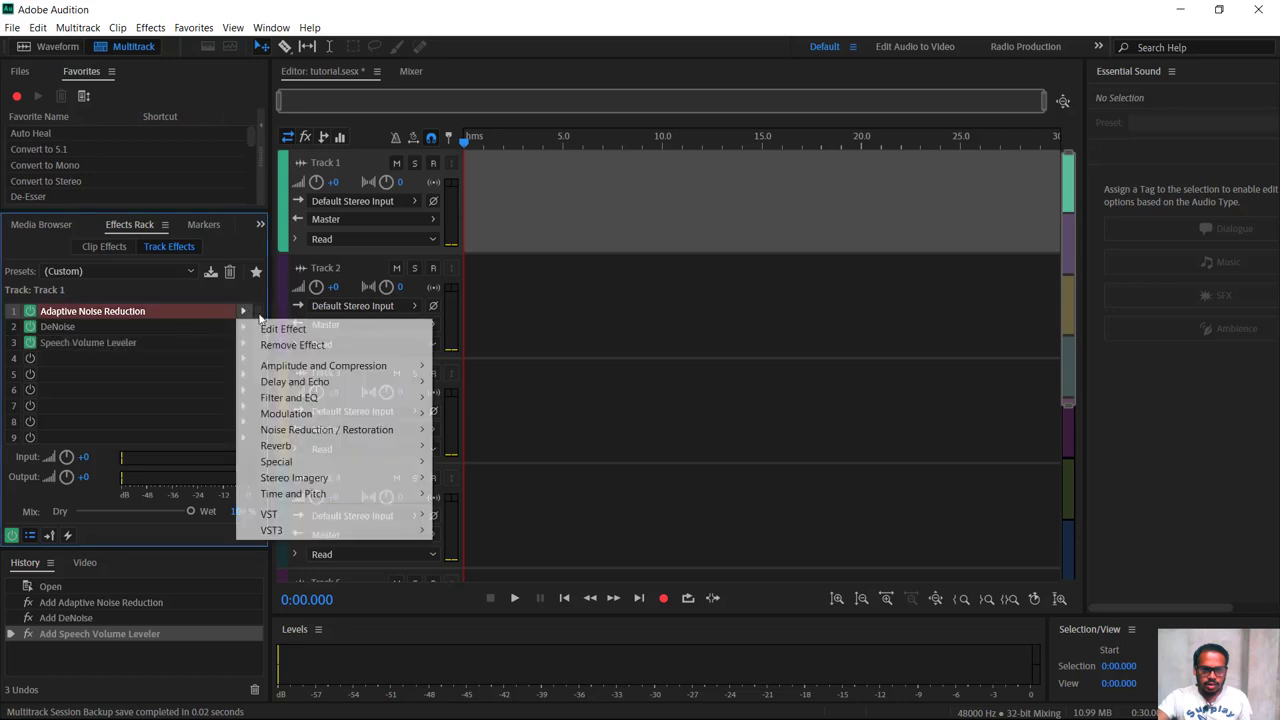
mouse_move(300, 430)
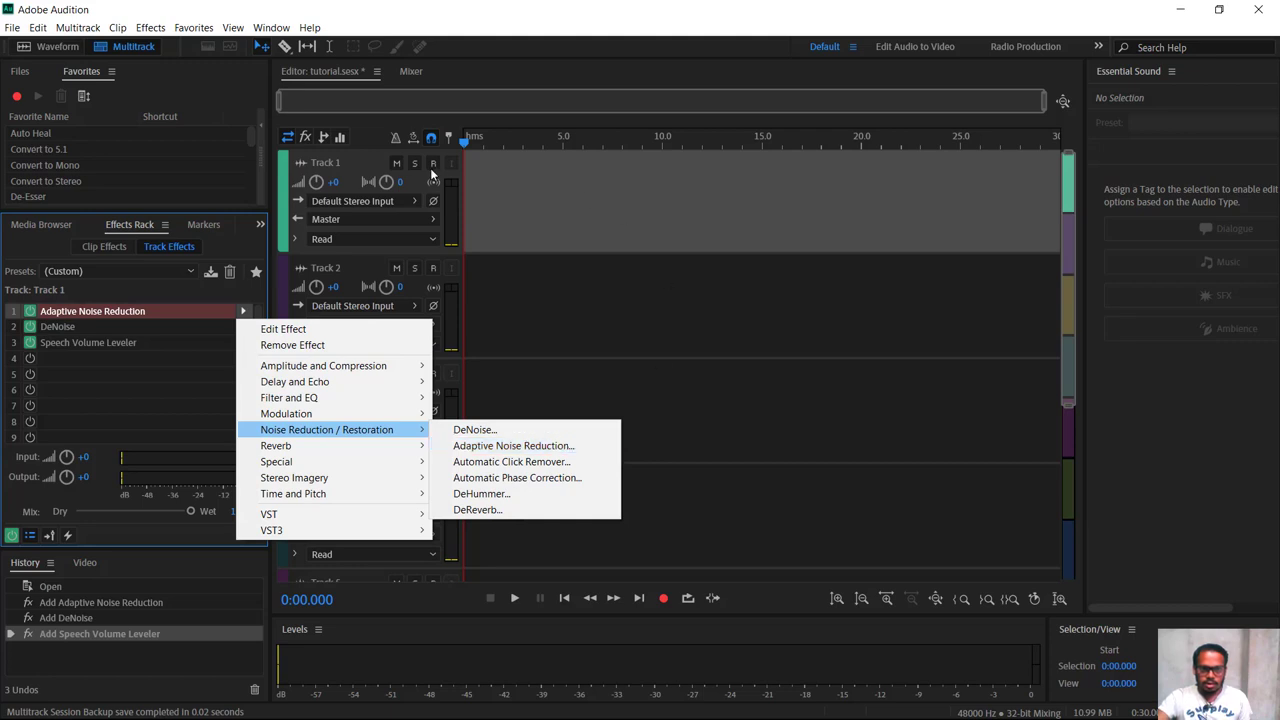
Arm Track 1 and record about 21 seconds of audio onto it from the start of the session, enlarging the track's height
click(433, 163)
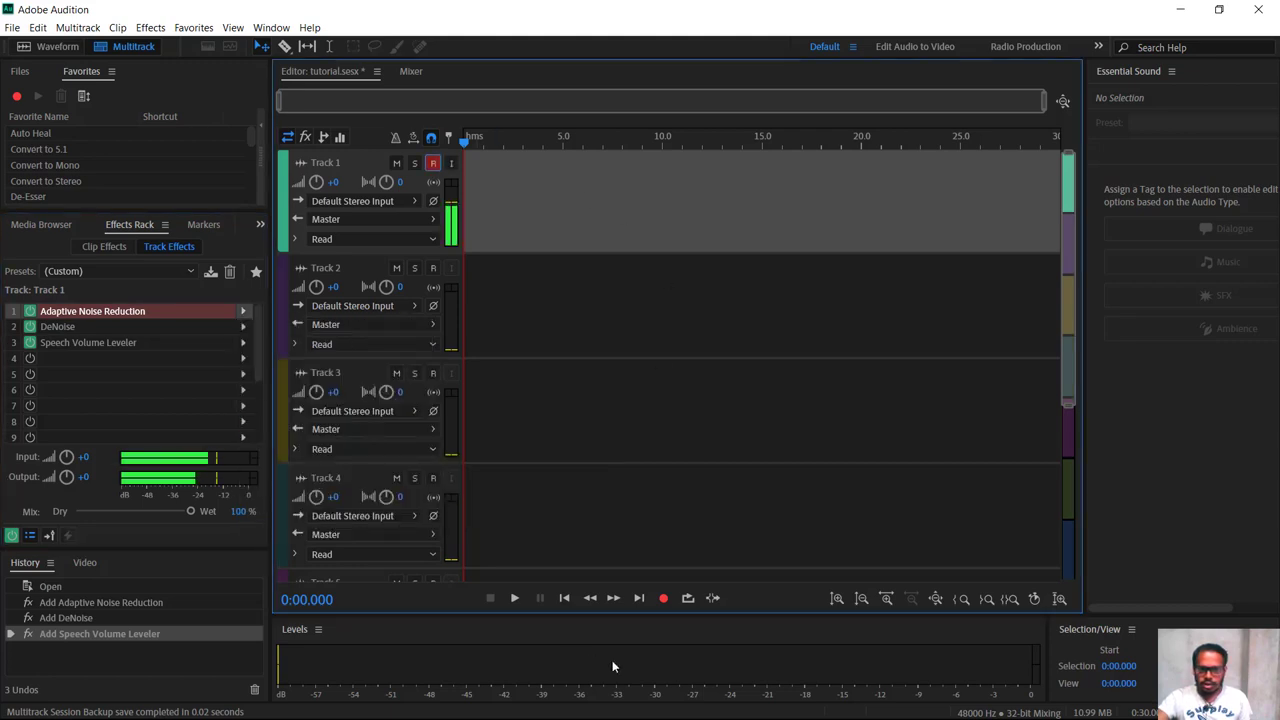
click(663, 598)
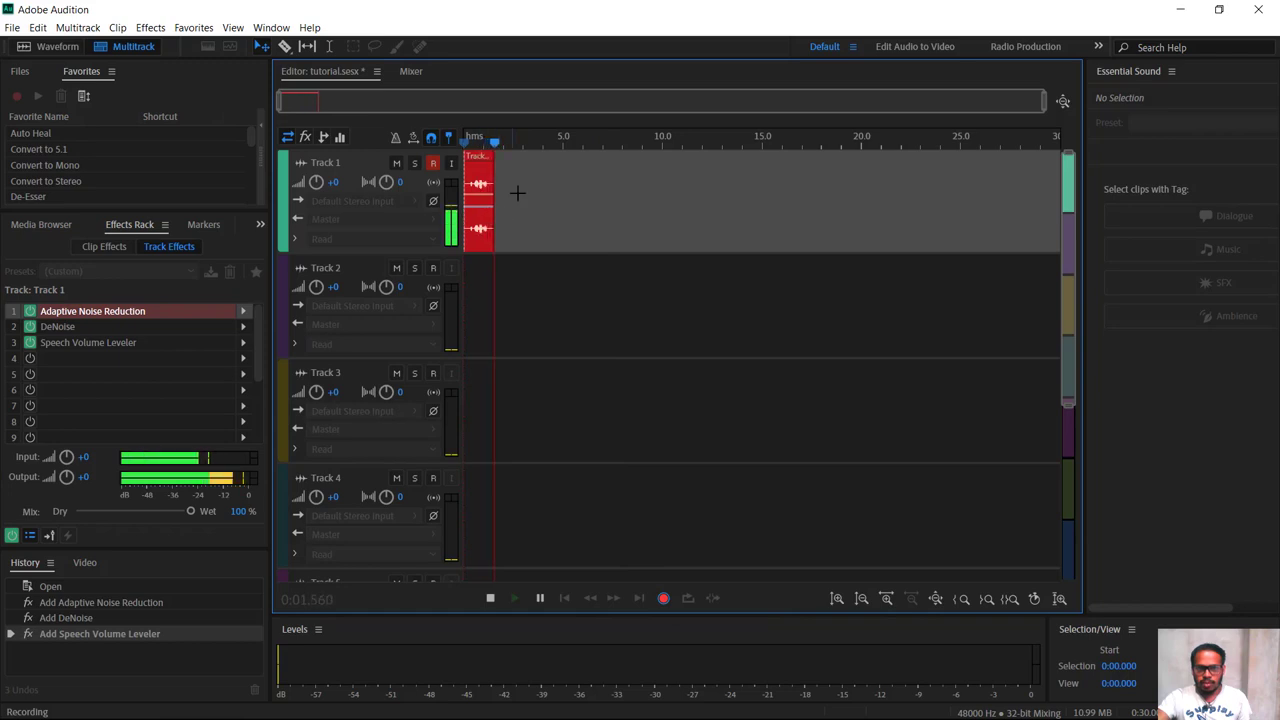
scroll(558, 228, up, 5)
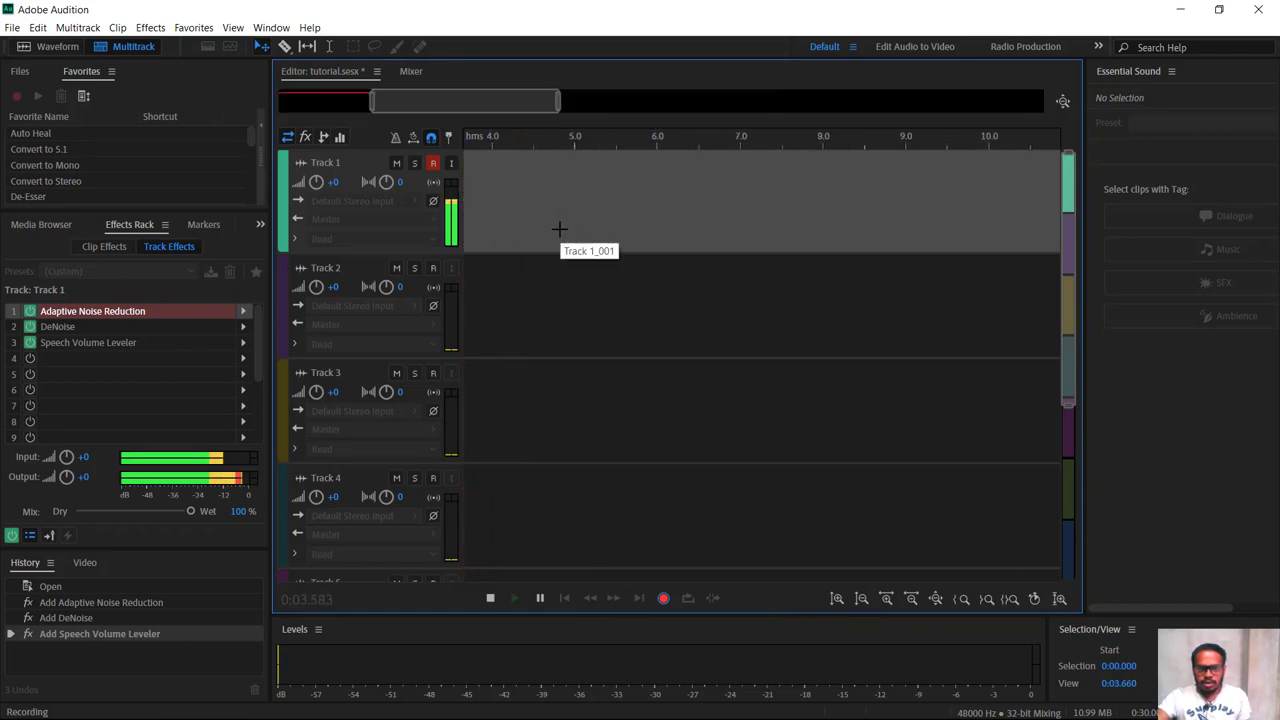
scroll(558, 228, down, 4)
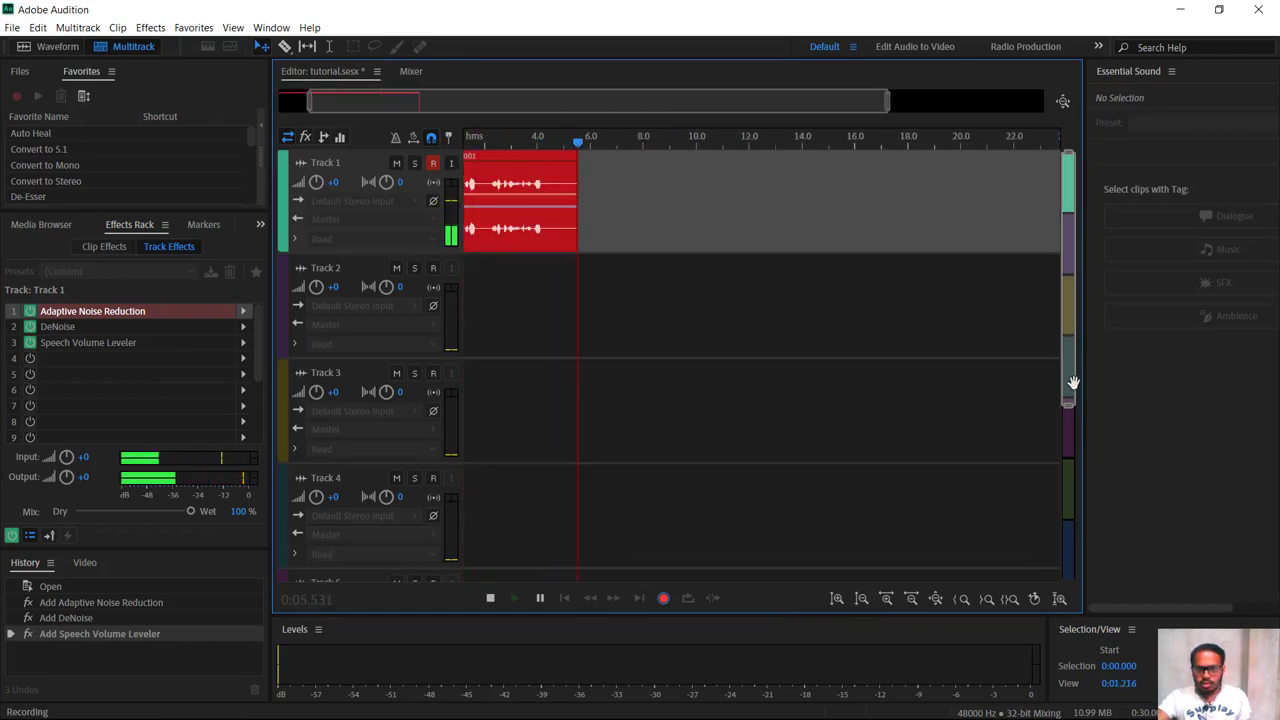
drag(1081, 407, 1072, 205)
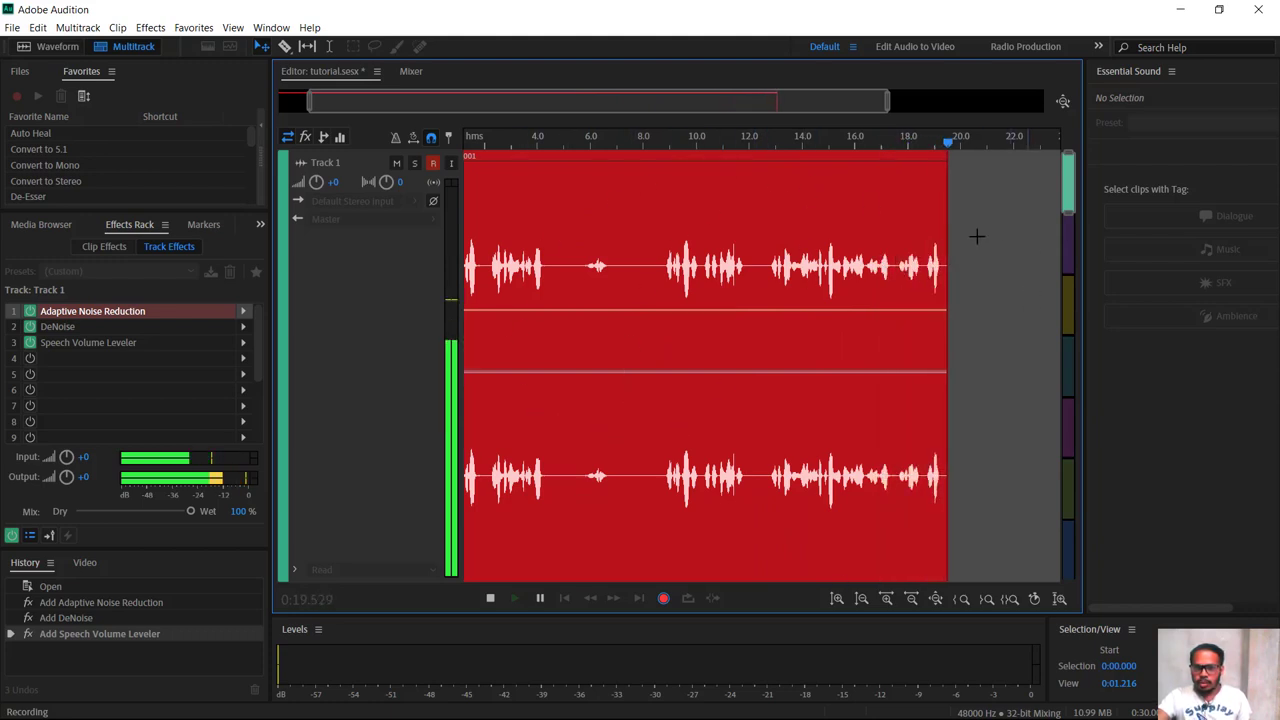
click(490, 598)
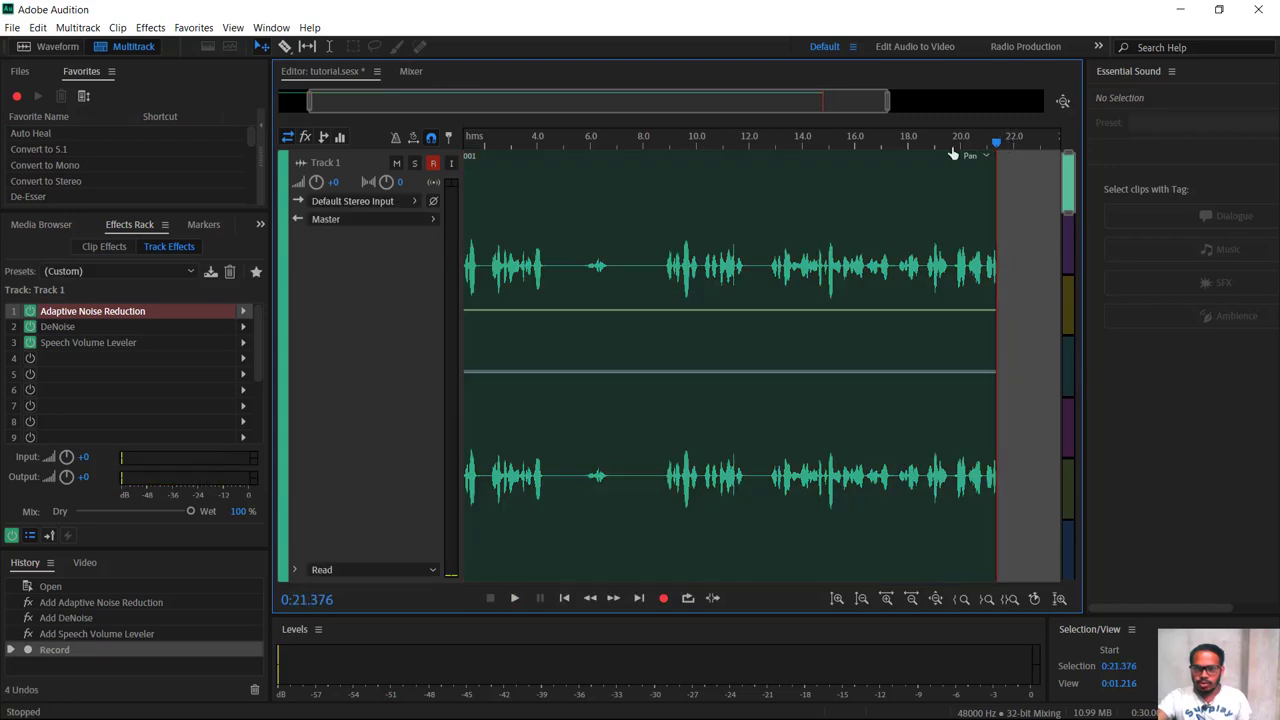
Play back the Track 1 recording from near its start to about 12.7 seconds, setting the system speaker volume to 63
drag(1000, 143, 471, 200)
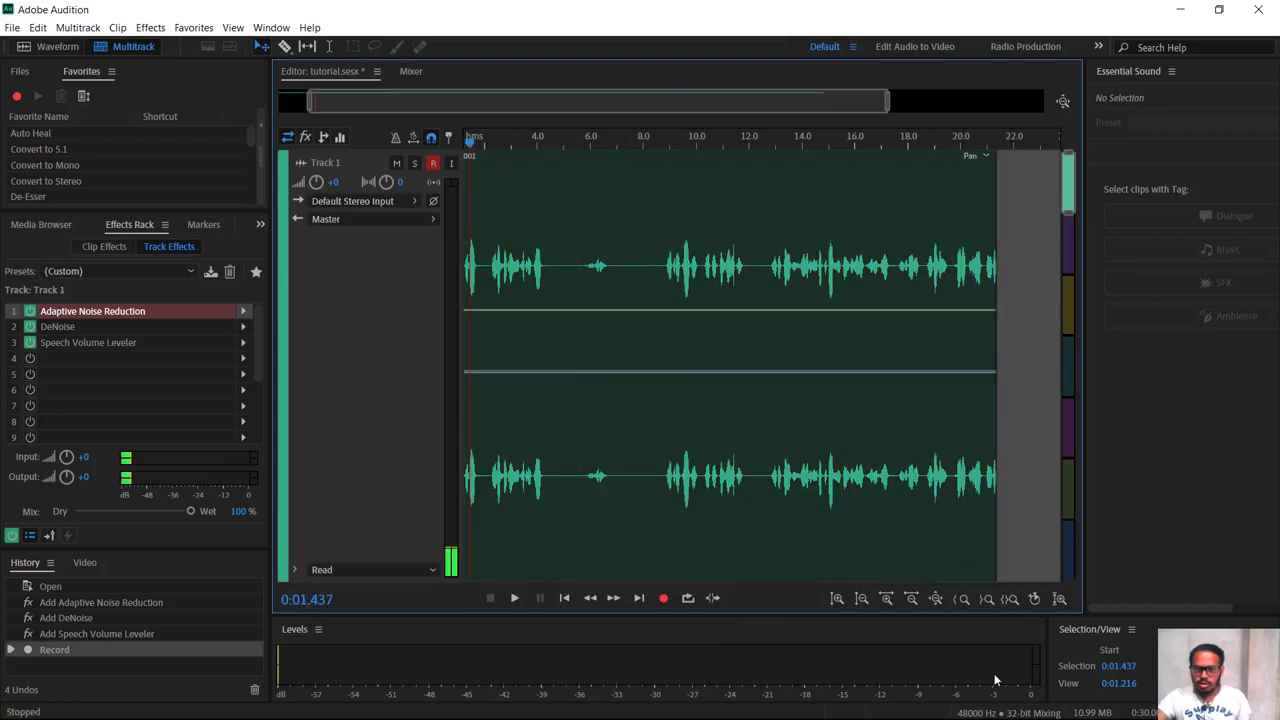
click(512, 598)
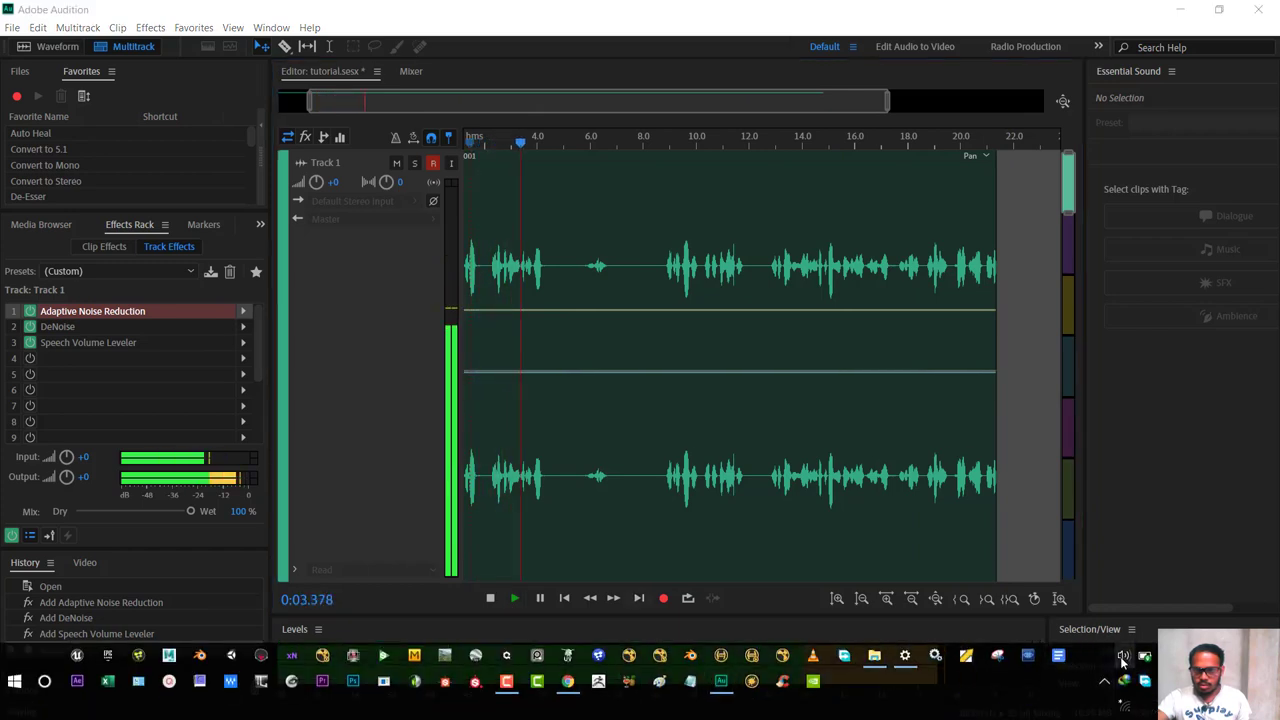
click(1122, 656)
drag(1128, 620, 1230, 620)
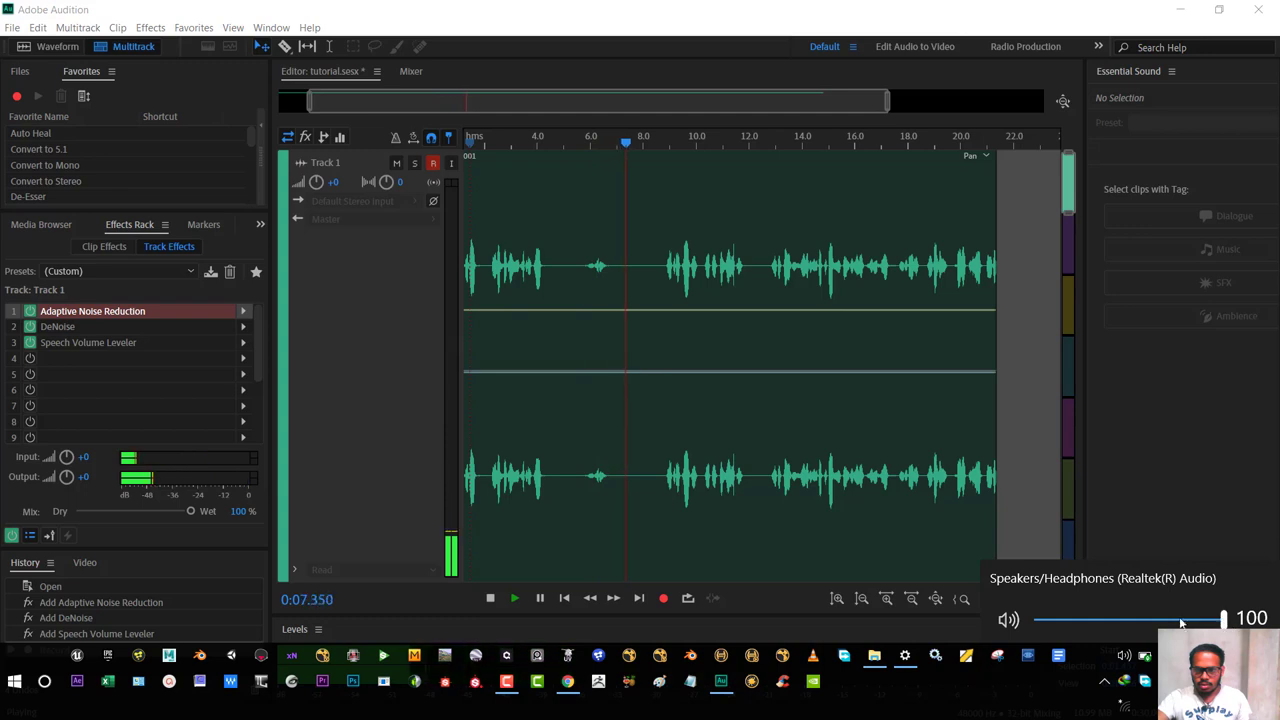
drag(1226, 620, 1161, 620)
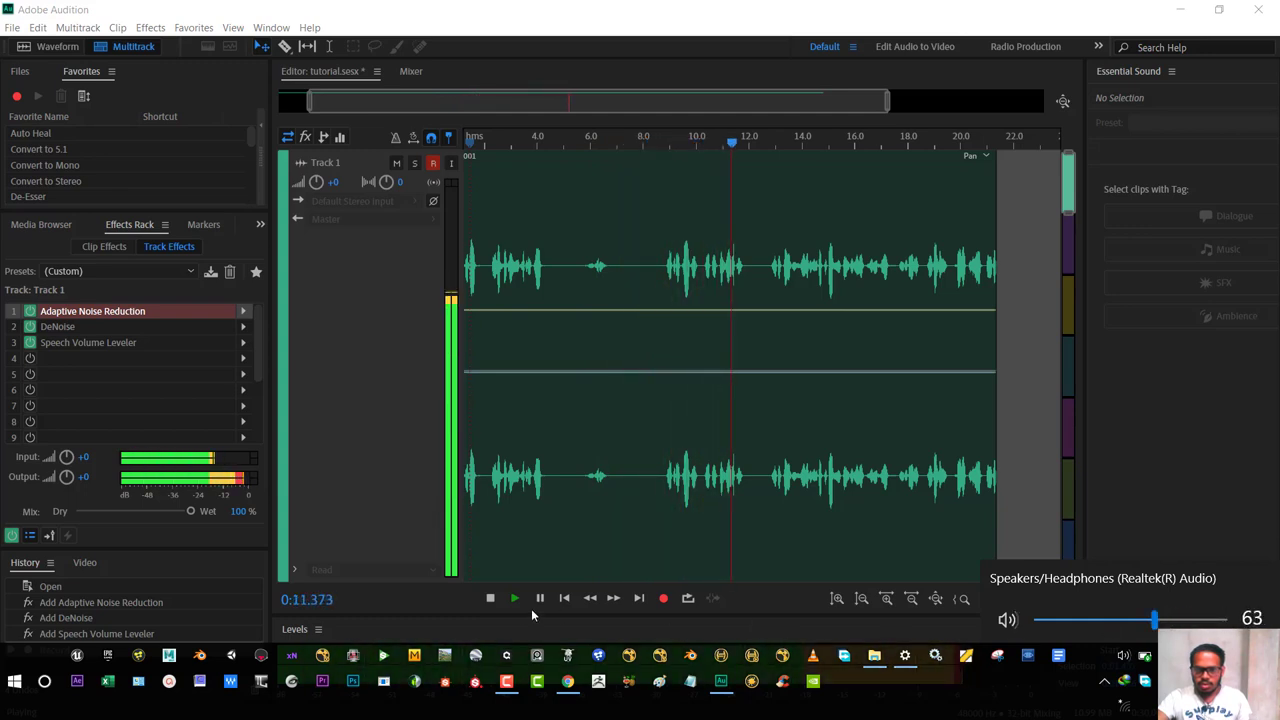
click(489, 598)
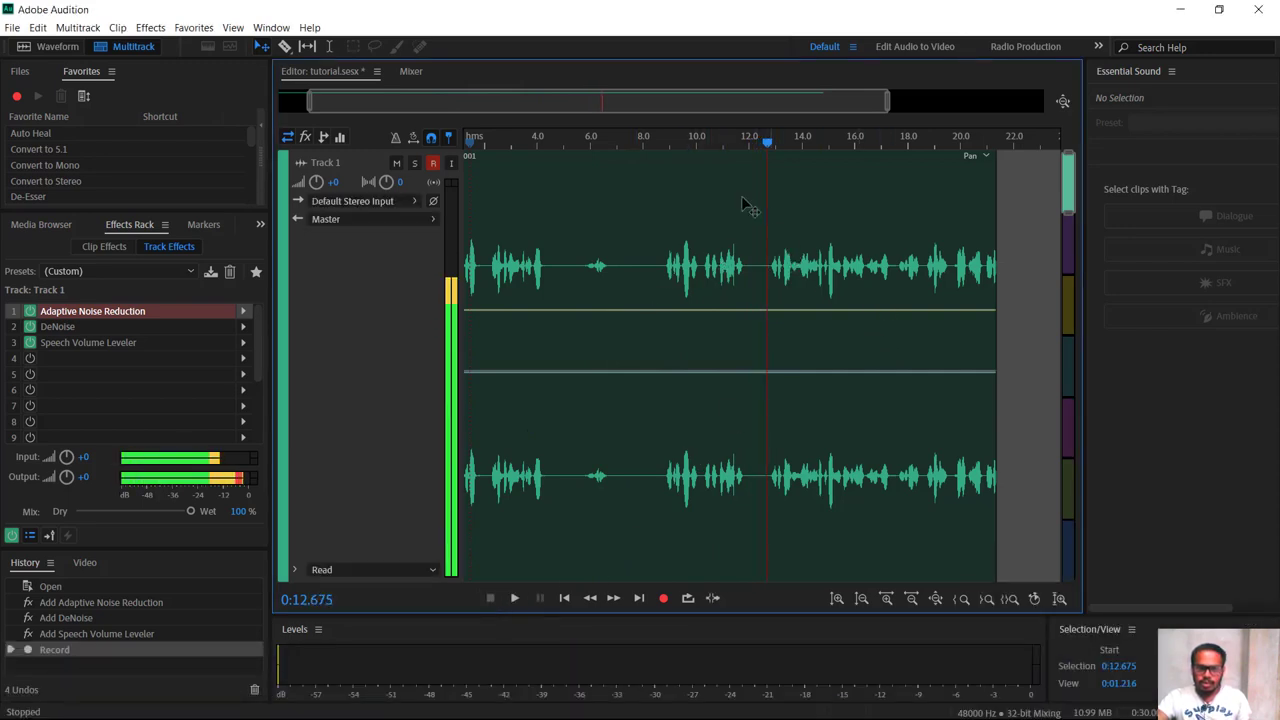
Select the recorded clip on Track 1 and look over the export options available for the session
click(683, 272)
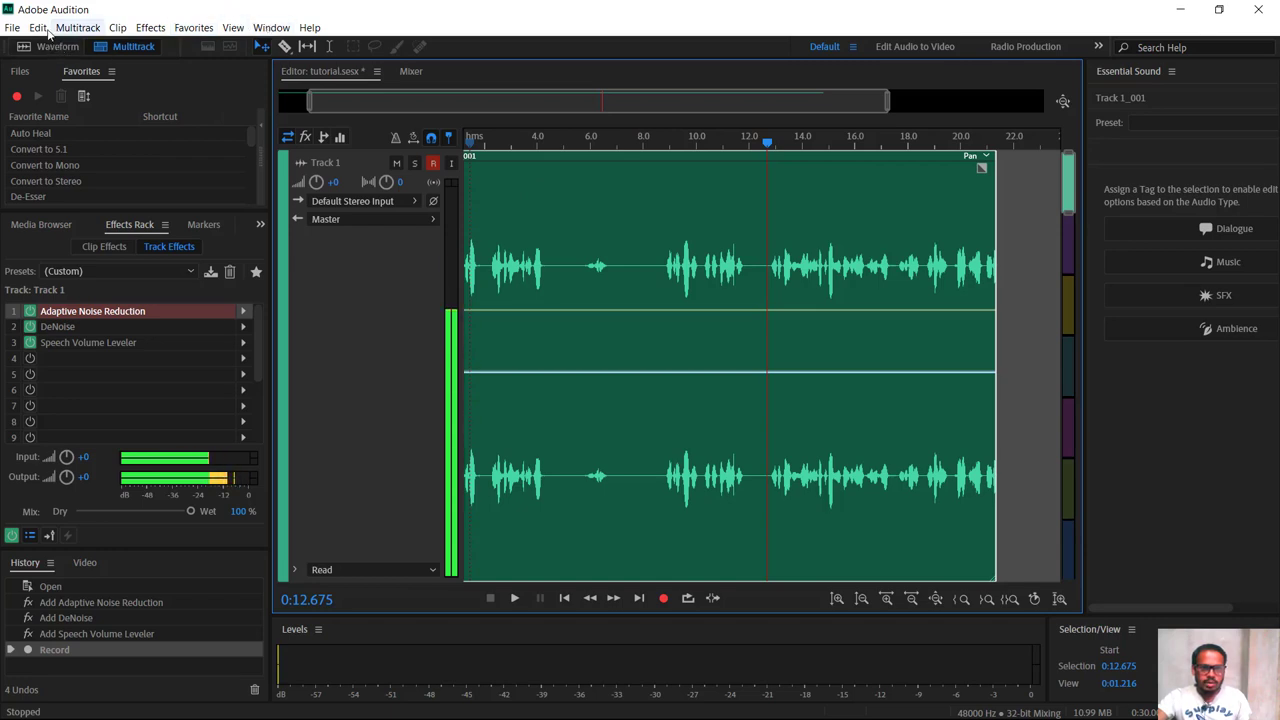
click(12, 27)
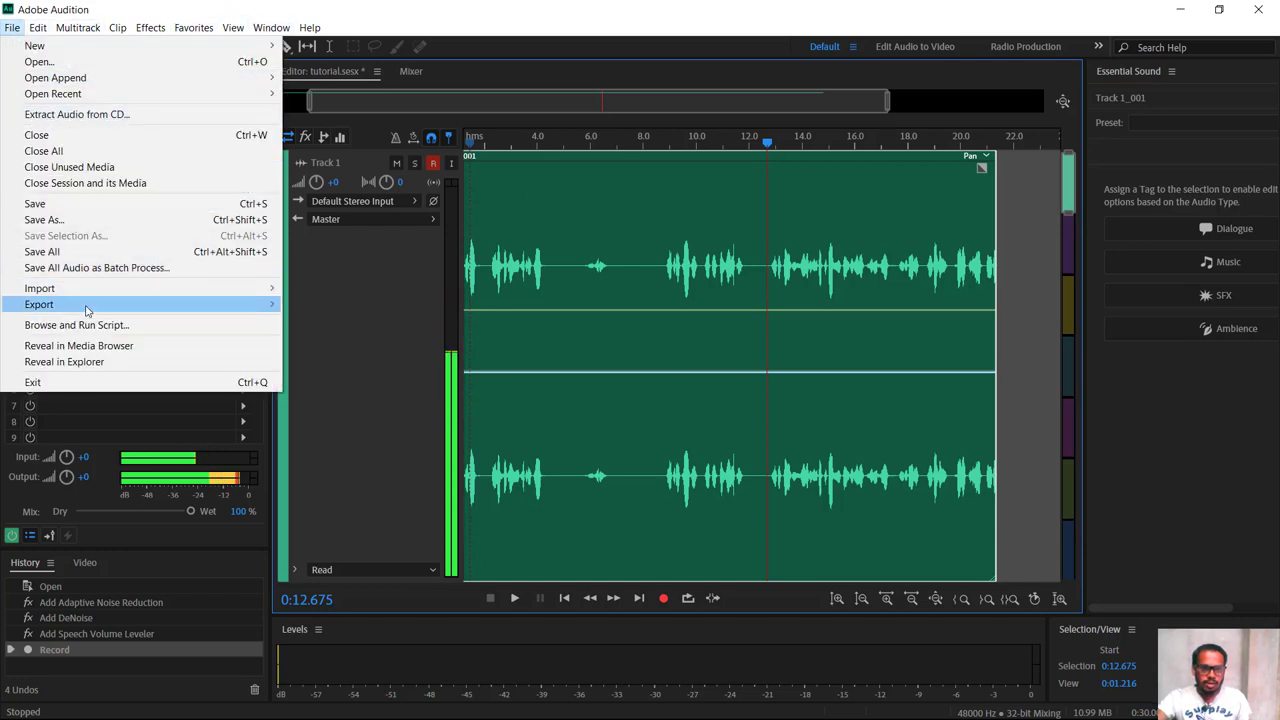
mouse_move(88, 306)
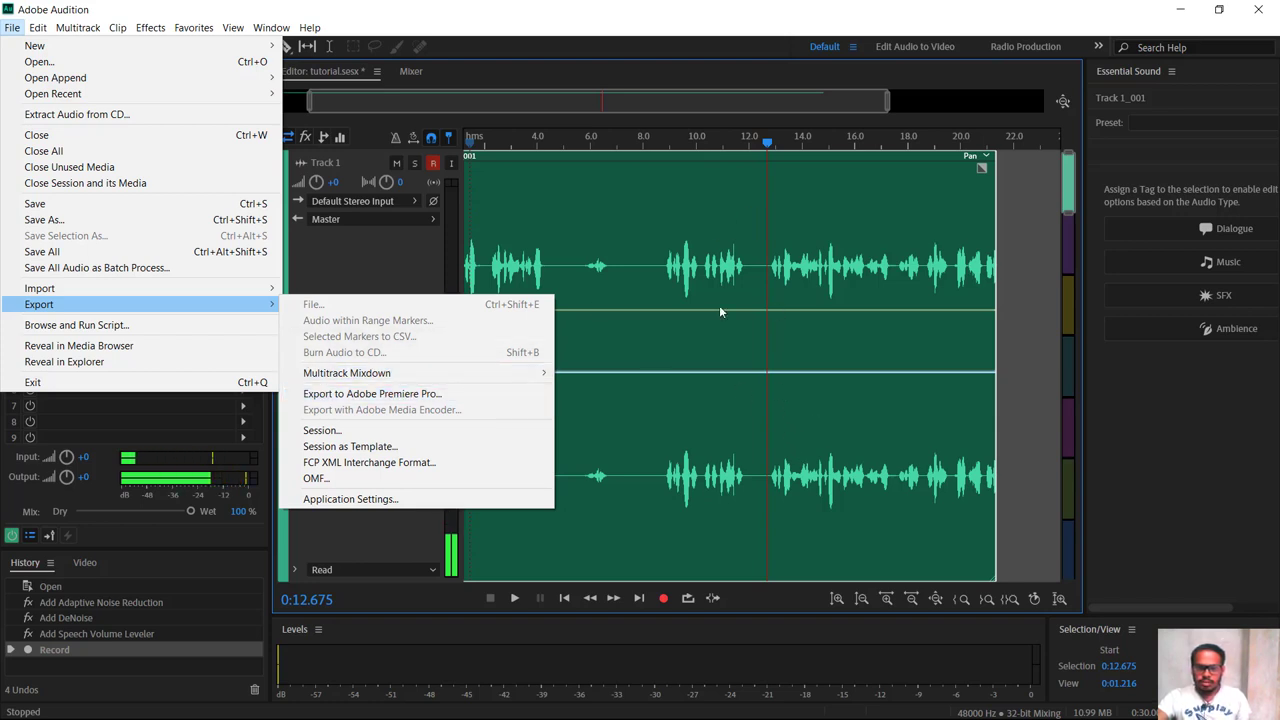
click(803, 17)
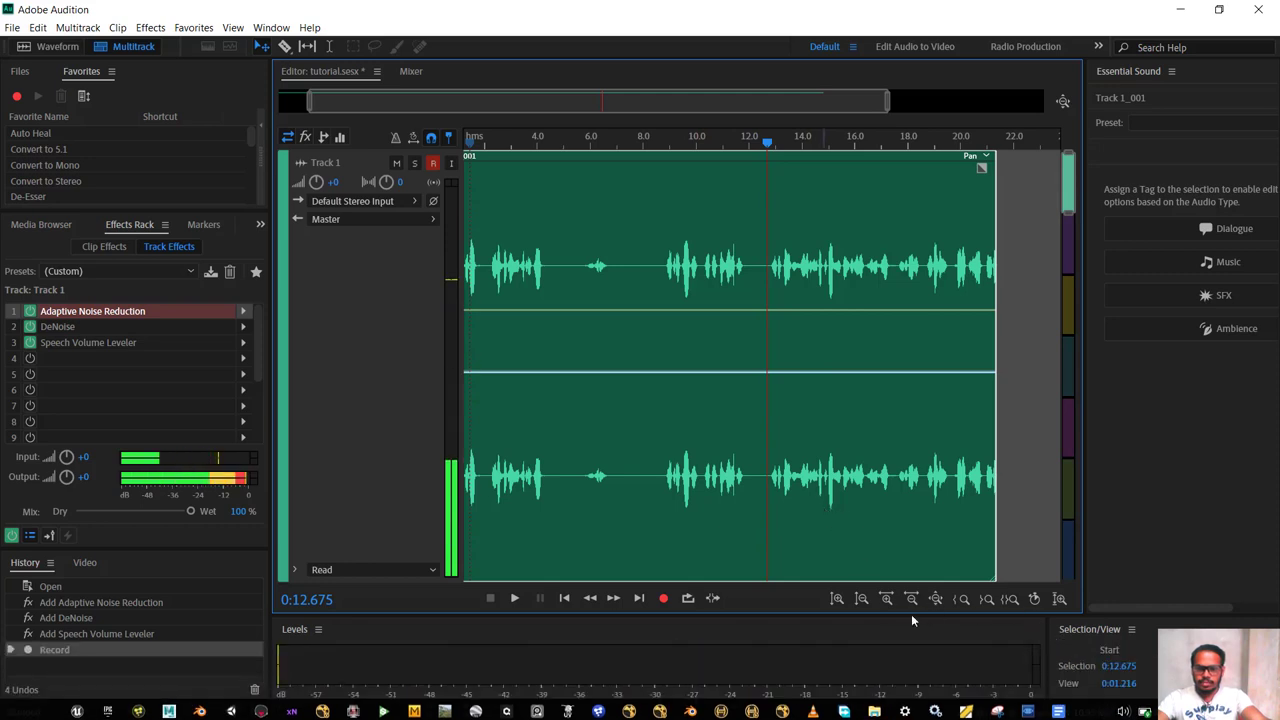
mouse_move(1023, 715)
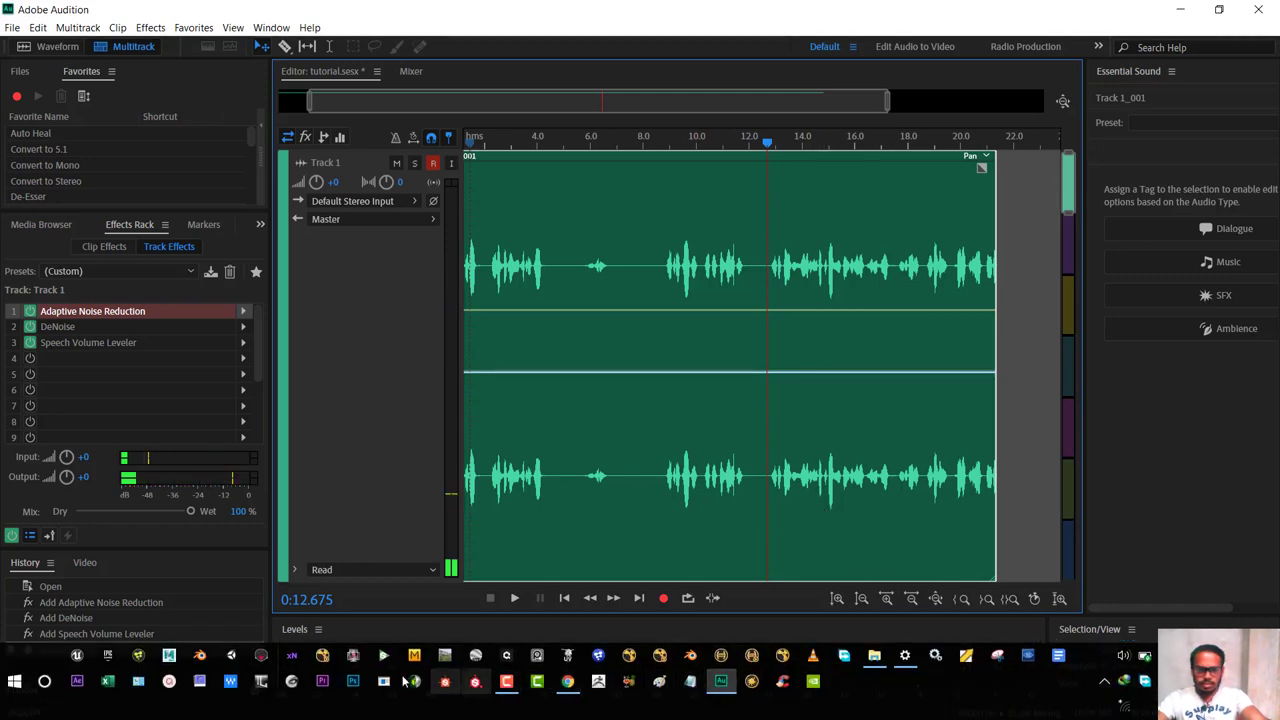
click(507, 682)
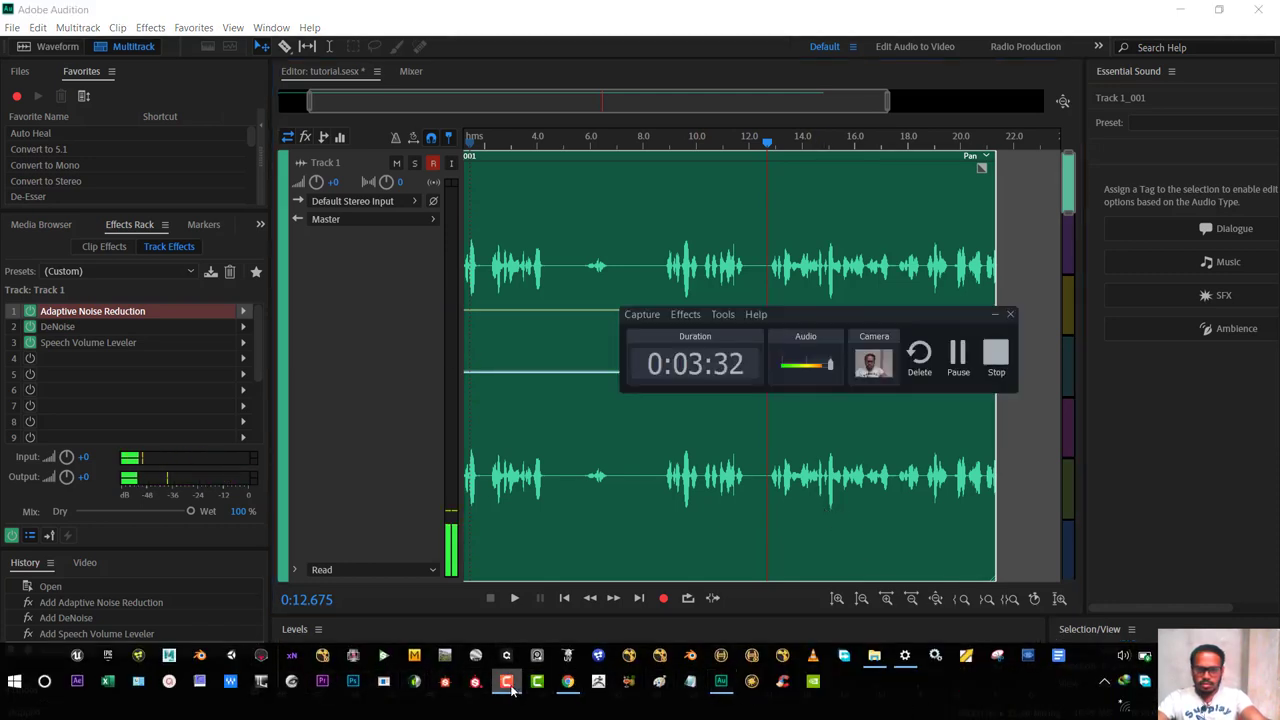